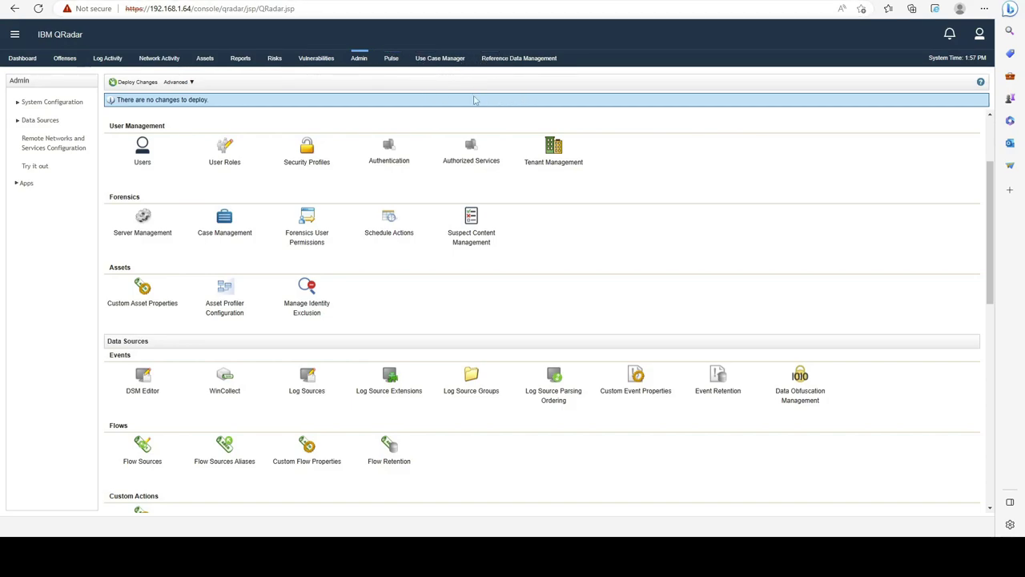
Switch to the Pulse tab and scroll through the Offense overview dashboard
click(392, 64)
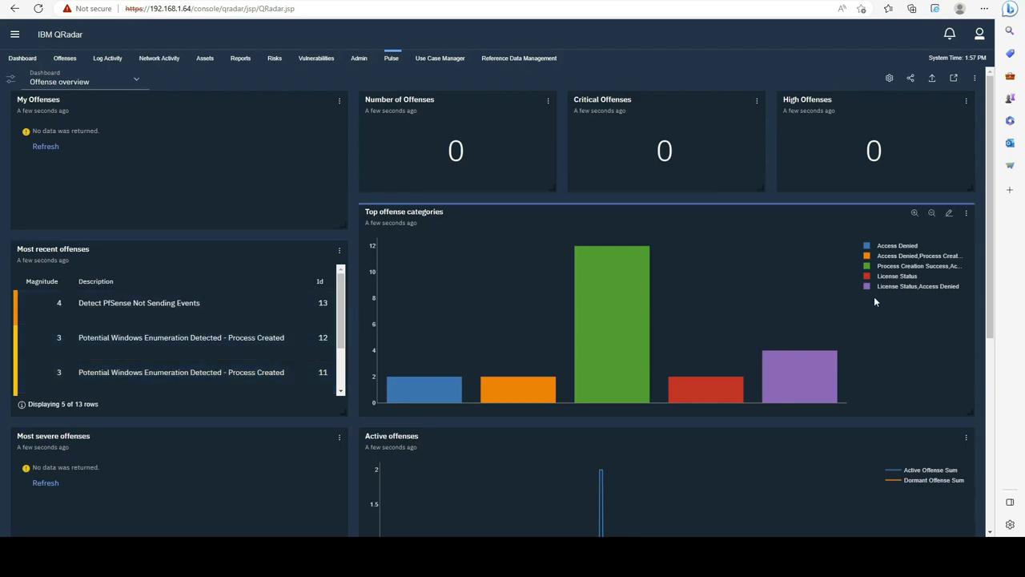
scroll(873, 298, down, 4)
scroll(863, 304, up, 4)
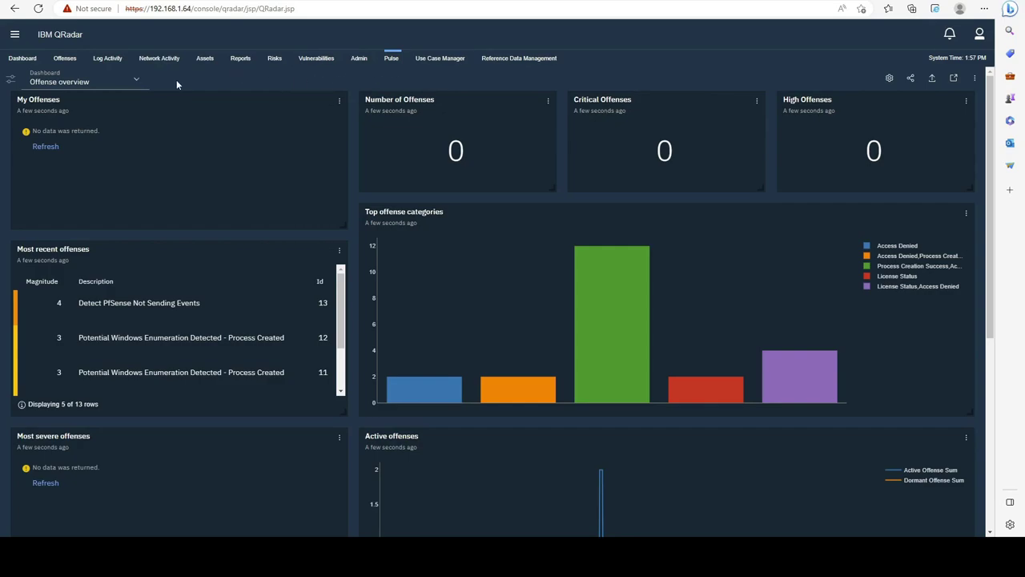
Create a default custom dashboard named 'Monitor EPS and Log Sources' and proceed to widget selection
click(136, 80)
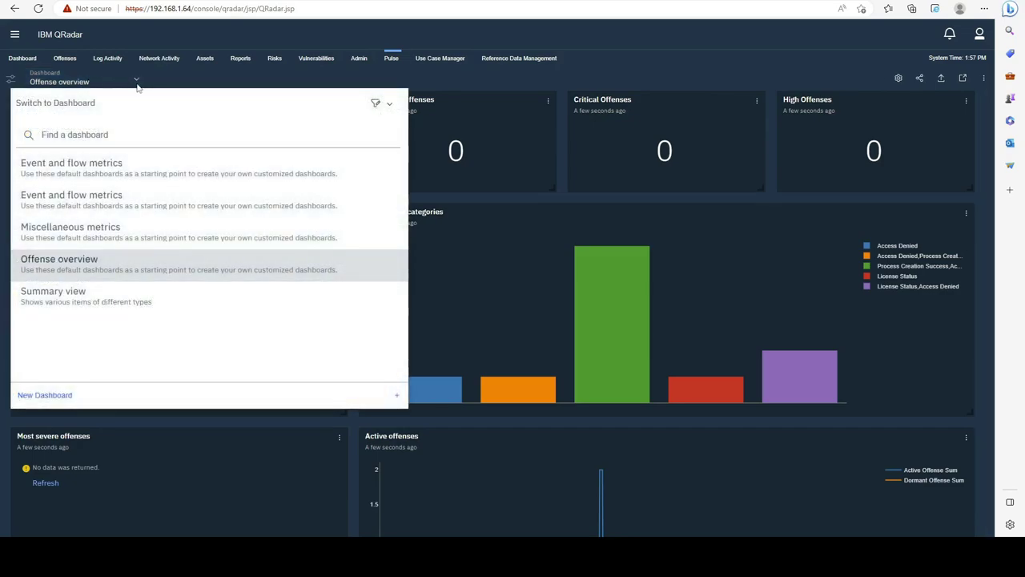
click(48, 396)
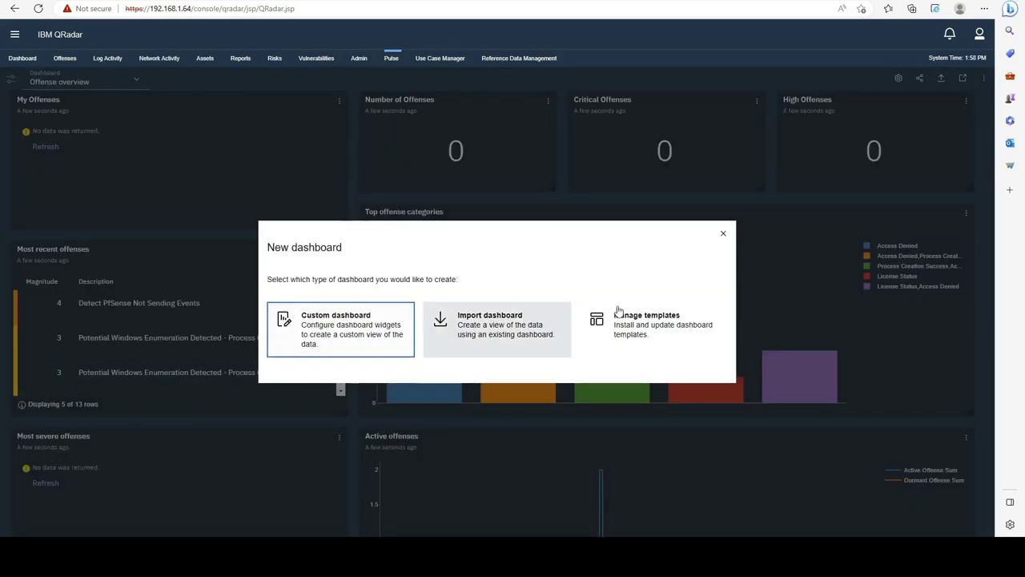
click(330, 335)
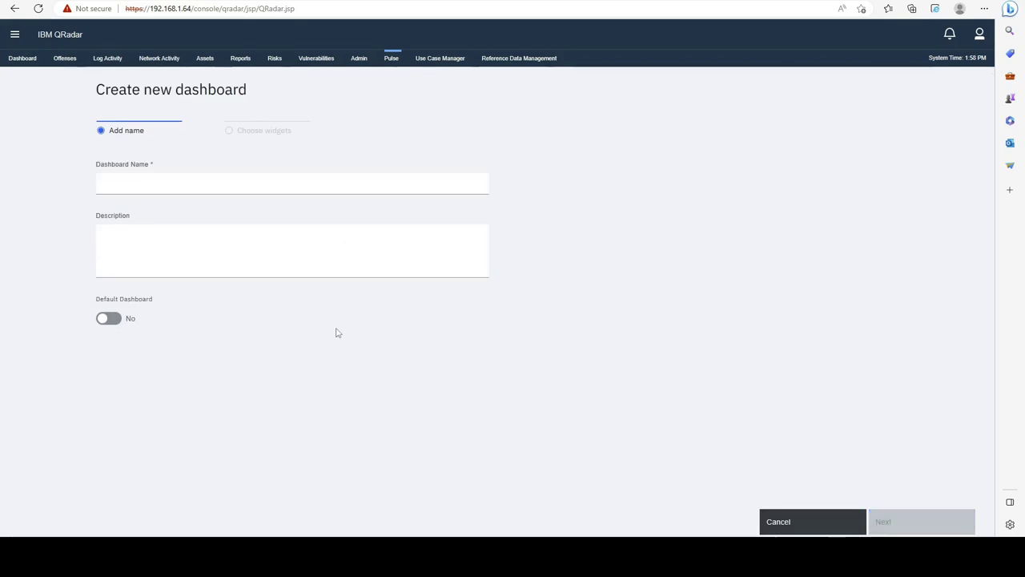
click(282, 190)
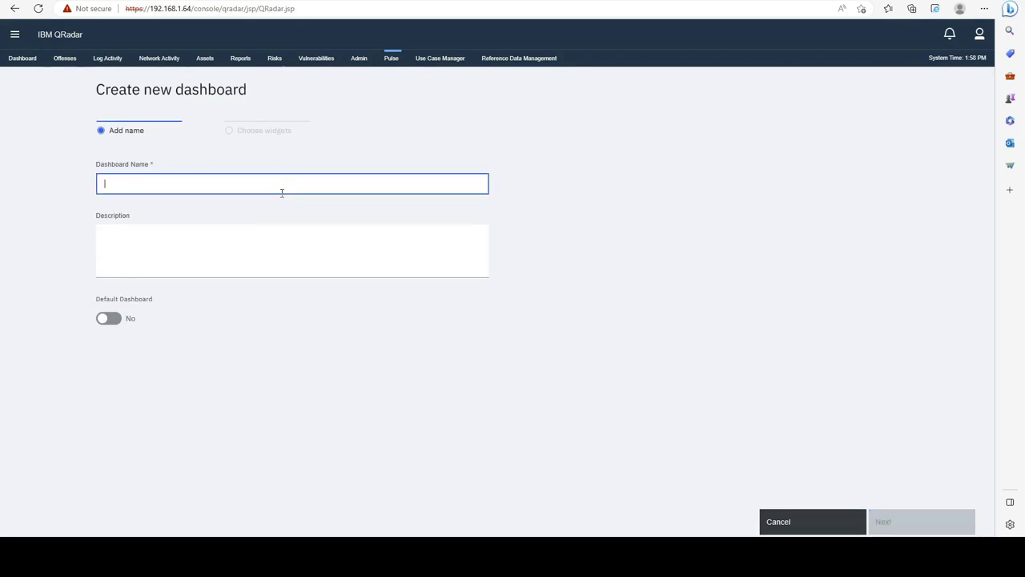
text(Monitor EPS)
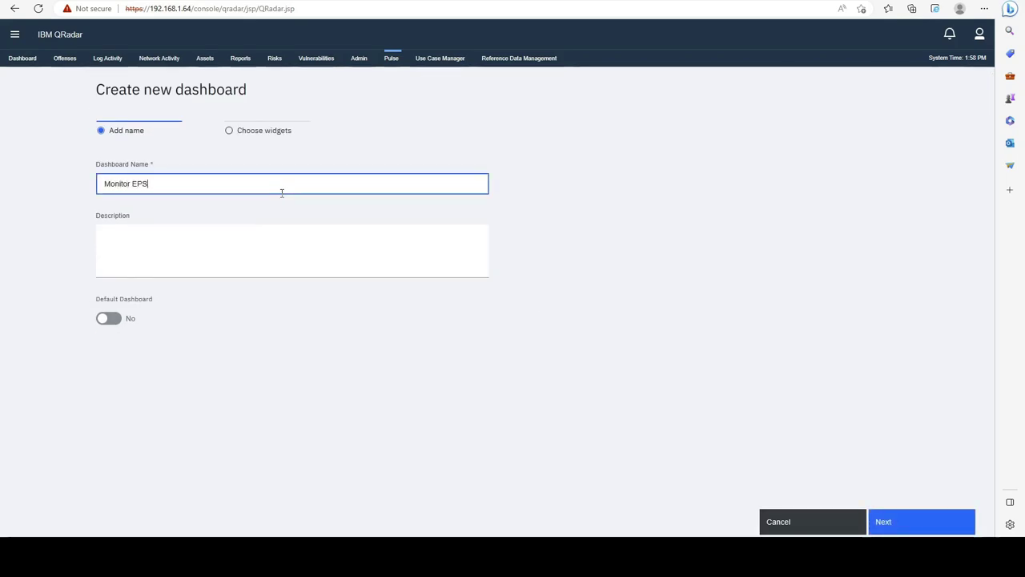
text( and Log S)
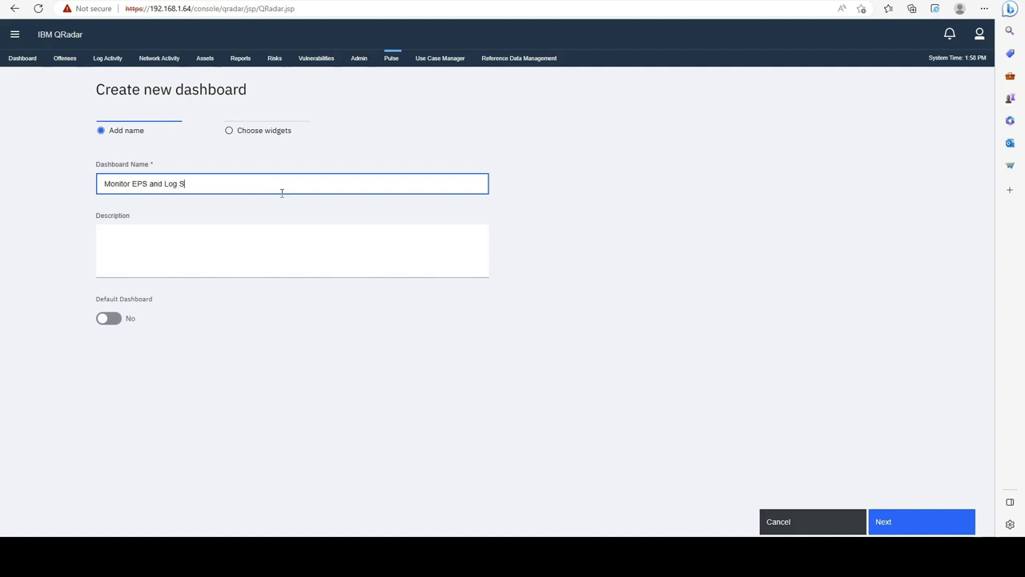
text(ources)
click(114, 318)
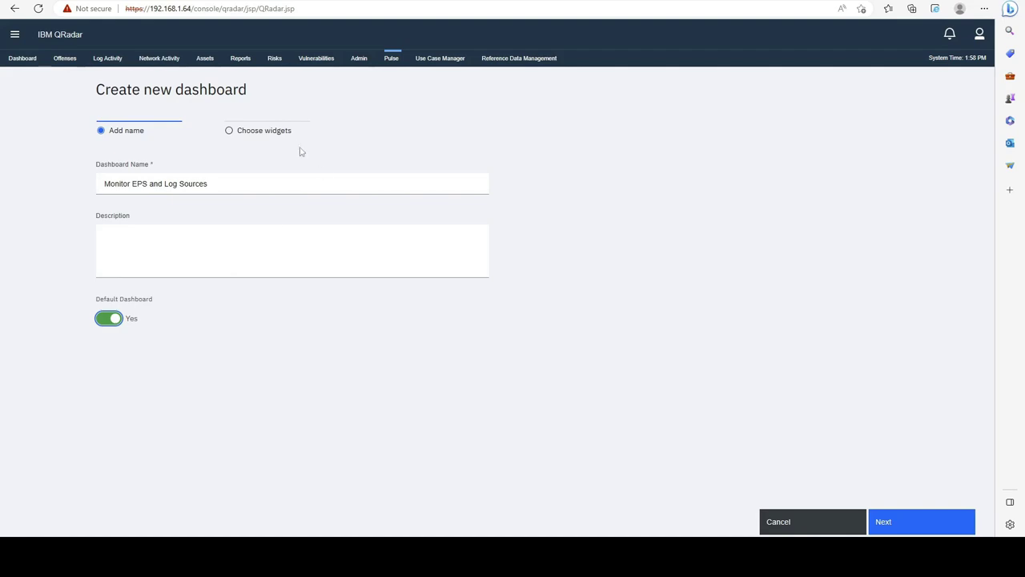
click(278, 133)
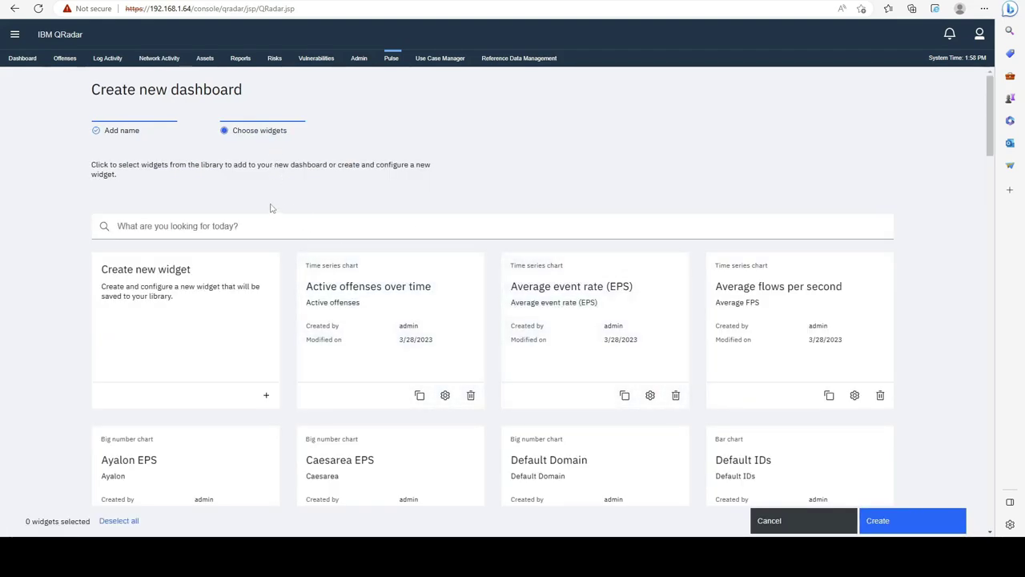
Create a new widget 'Default Domain EPS' with AQL data source, refreshing Every Minute
click(259, 280)
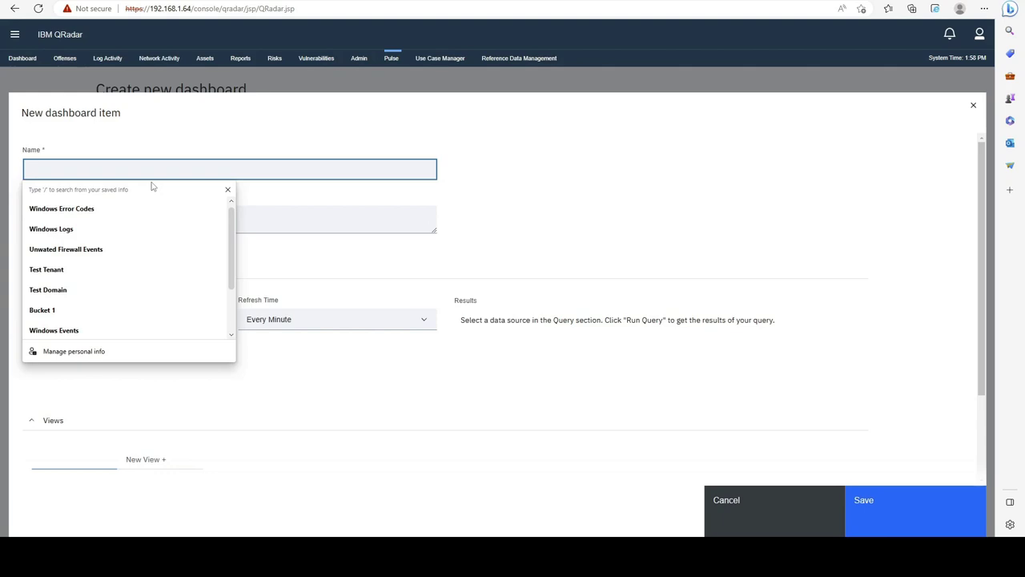
text(Default Domain)
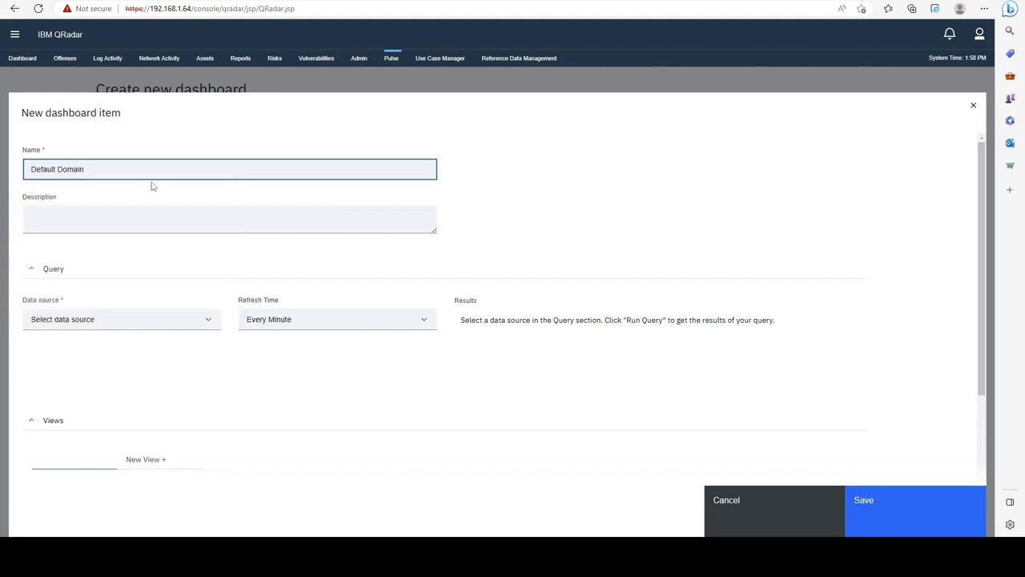
text( EPS)
scroll(137, 257, down, 1)
click(99, 266)
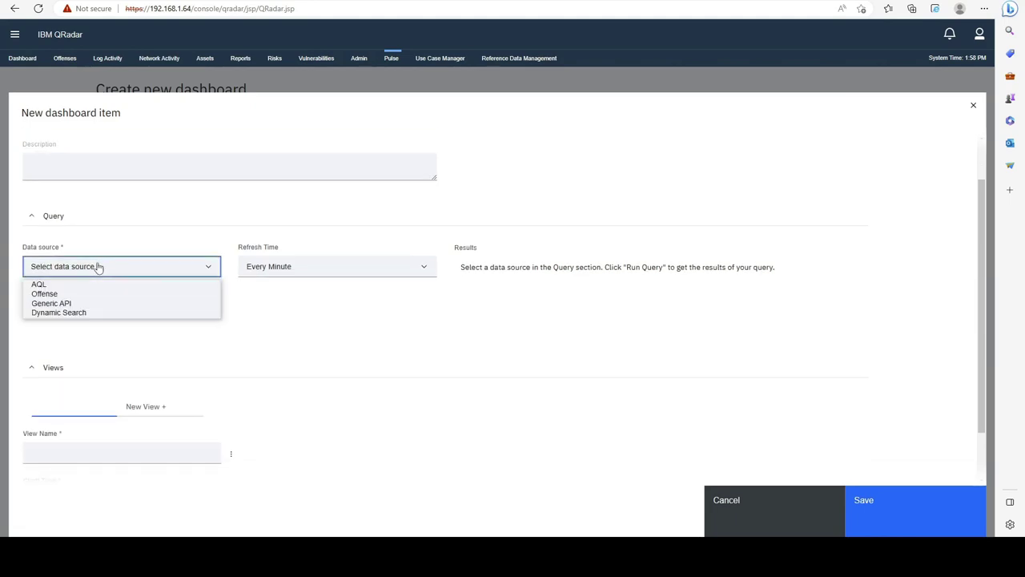
click(87, 285)
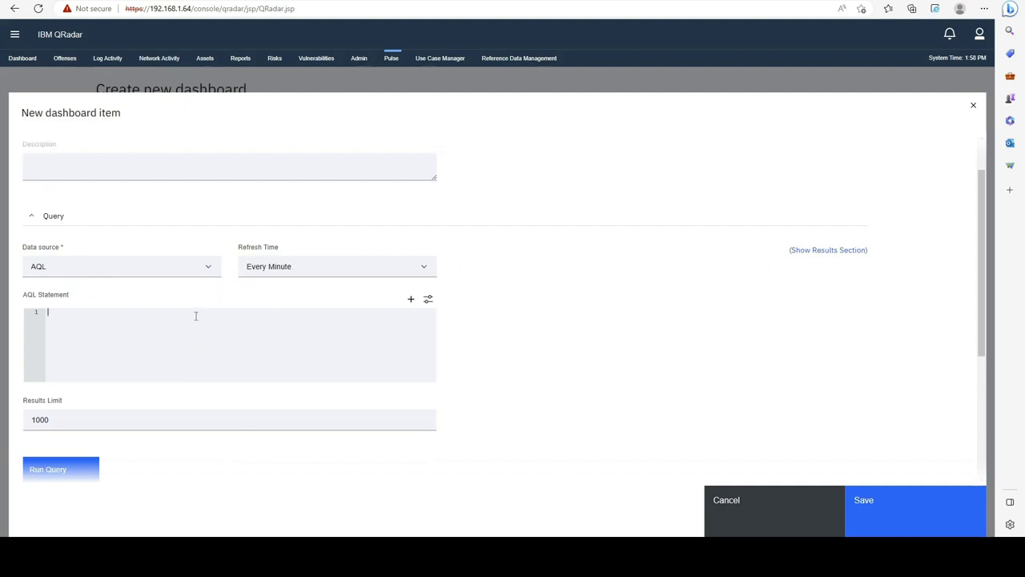
scroll(240, 264, down, 1)
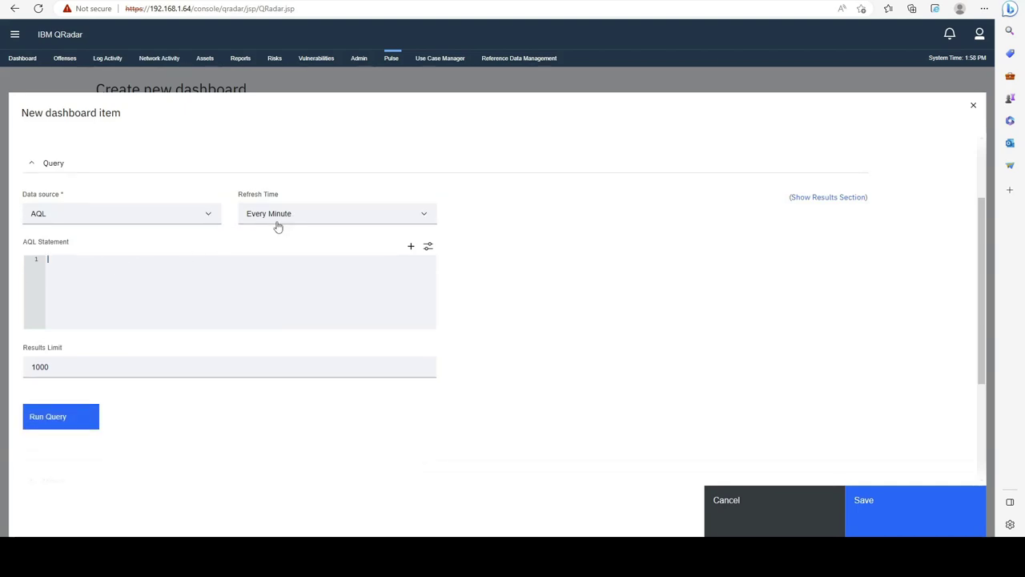
click(278, 216)
click(251, 231)
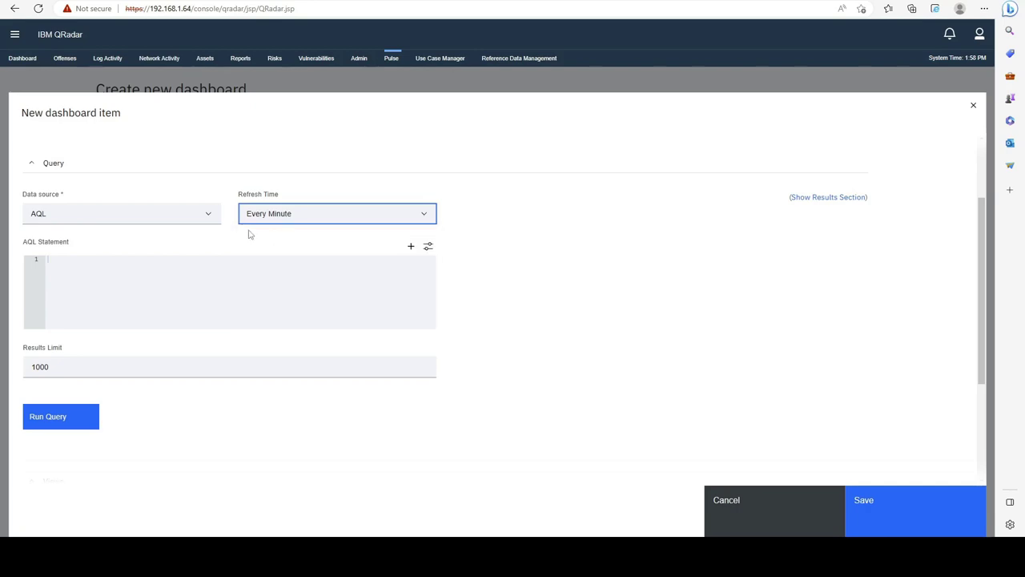
Write the SELECT columns DOMAINNAME(domainid) AS 'Domain' and DOUBLE(LONG(SUM(eventcount/60))) AS 'EPS'
click(235, 274)
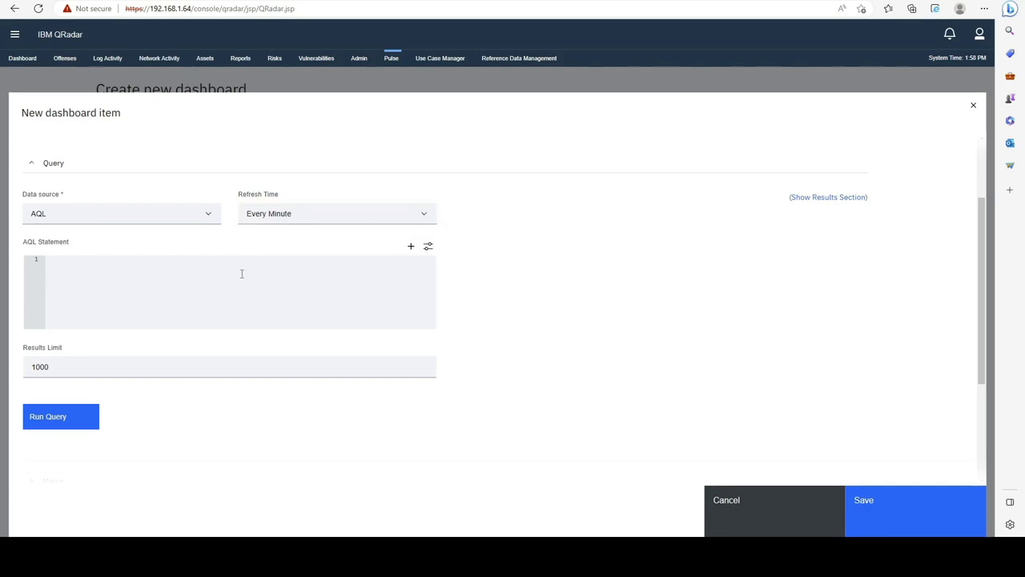
text(S)
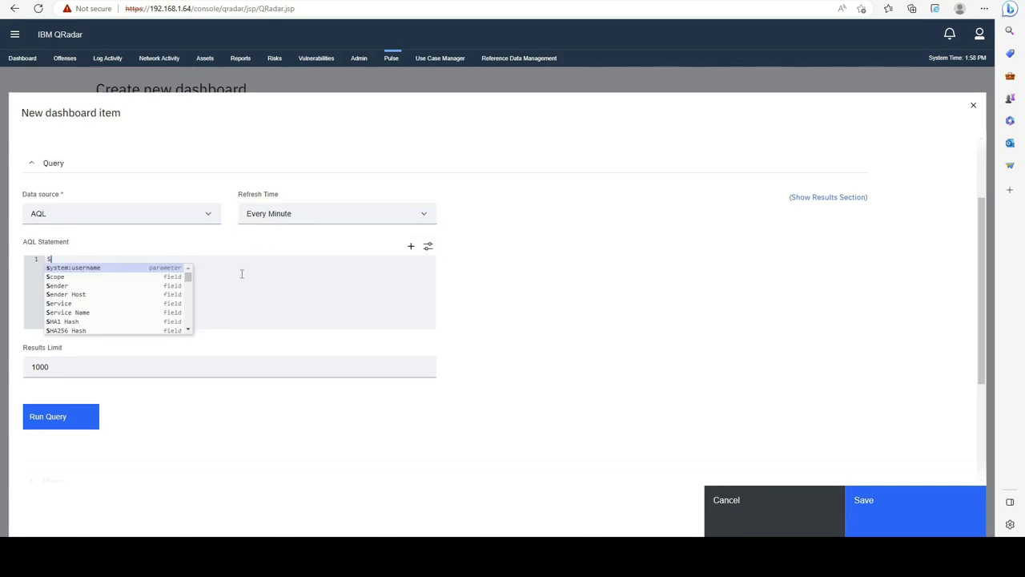
text(ELECT D)
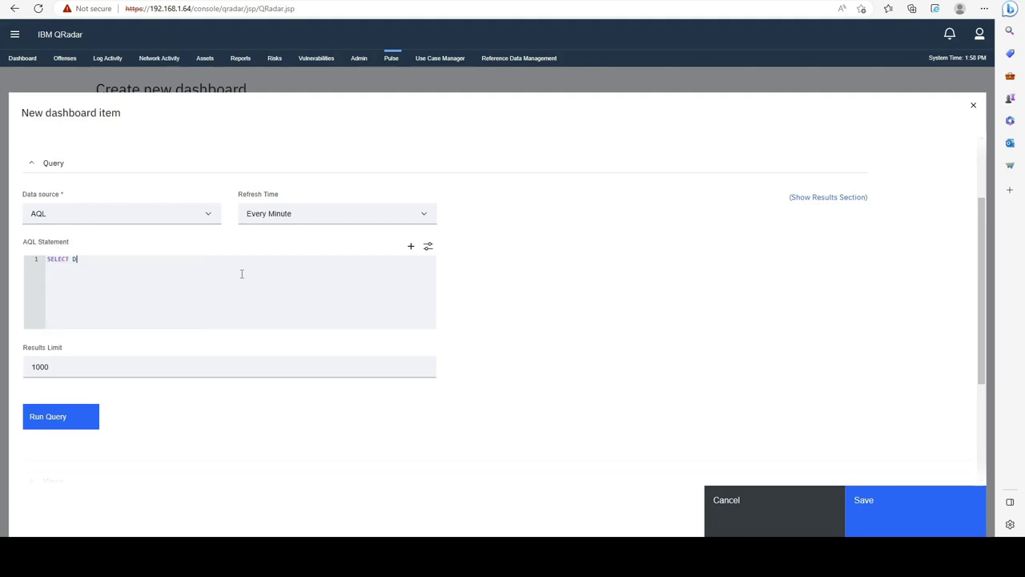
text(OMAINNAME(domain)
key(Escape)
key(Delete)
text(n)
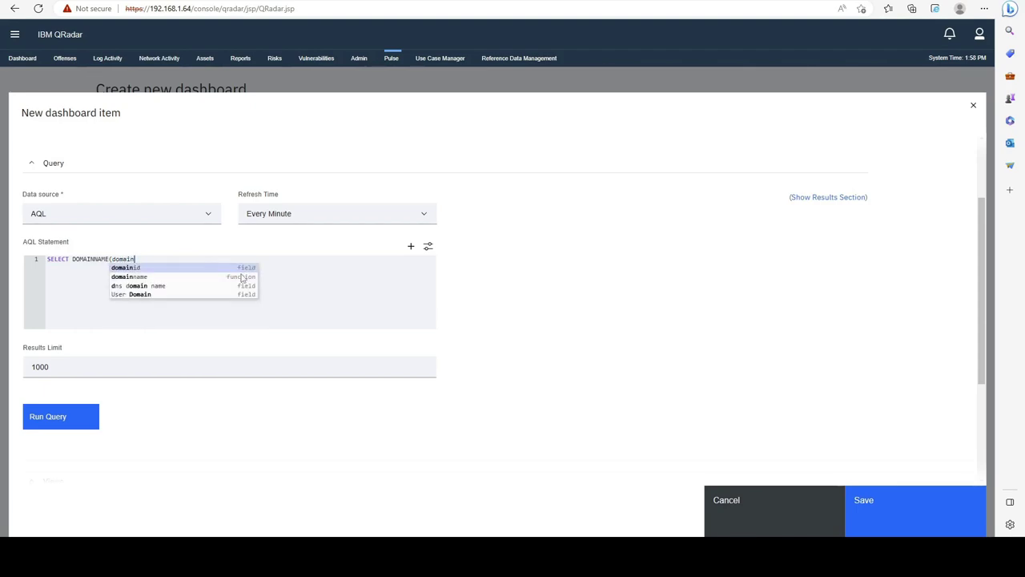
text(id) )
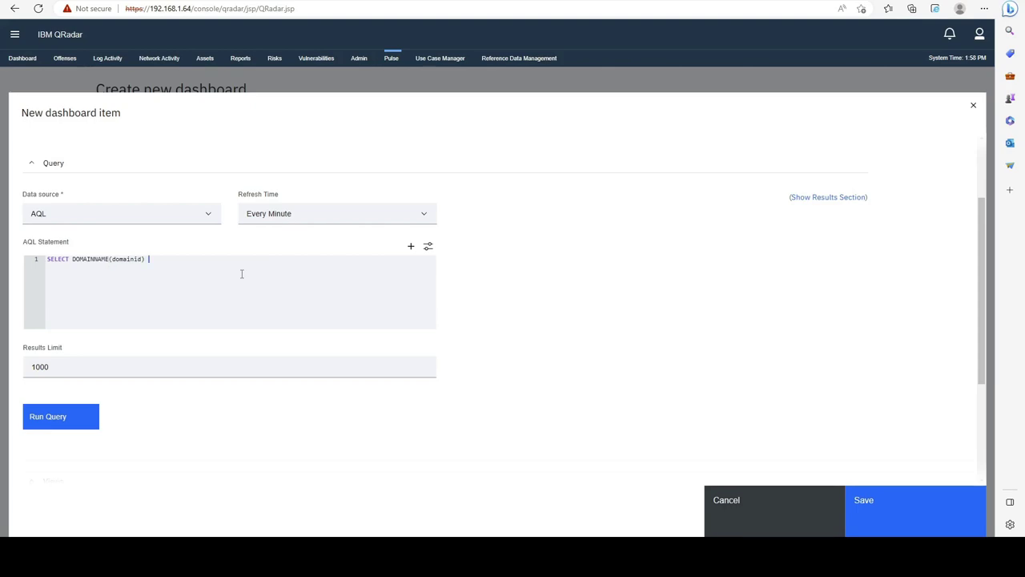
text(AS 'Domain',)
key(Return)
text(DOUBLE(LON)
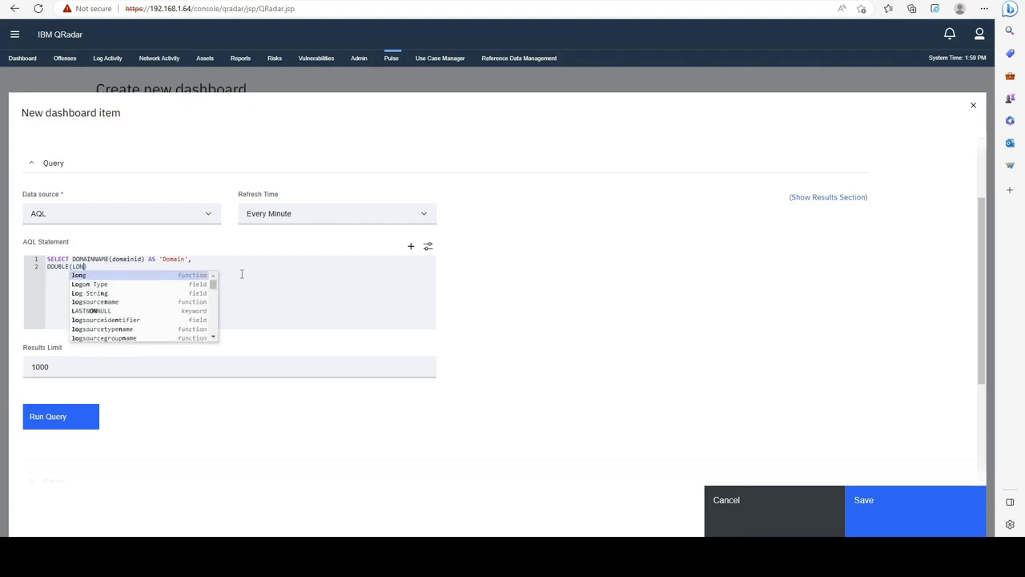
text(G(SUM)
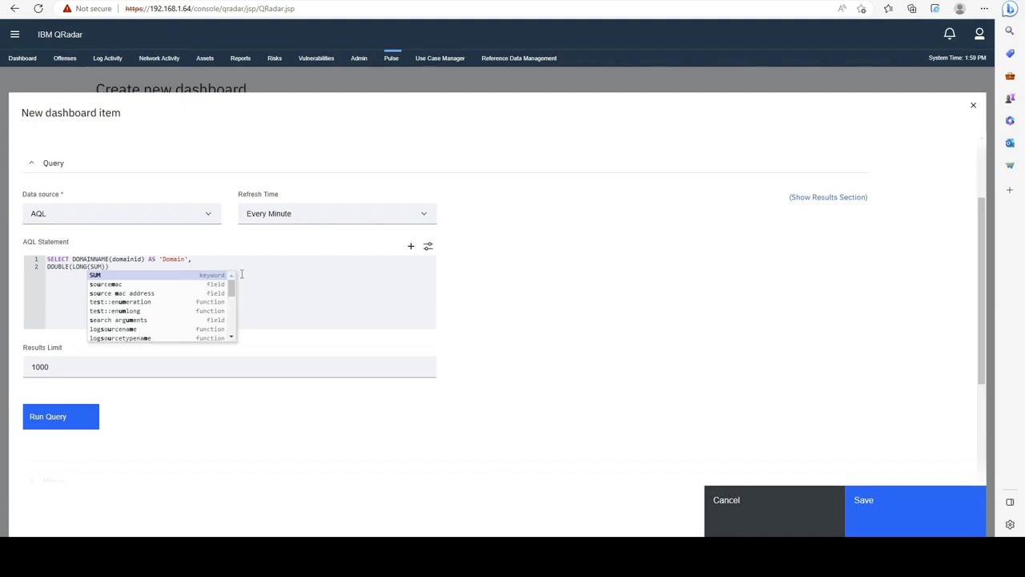
text((eventcount)
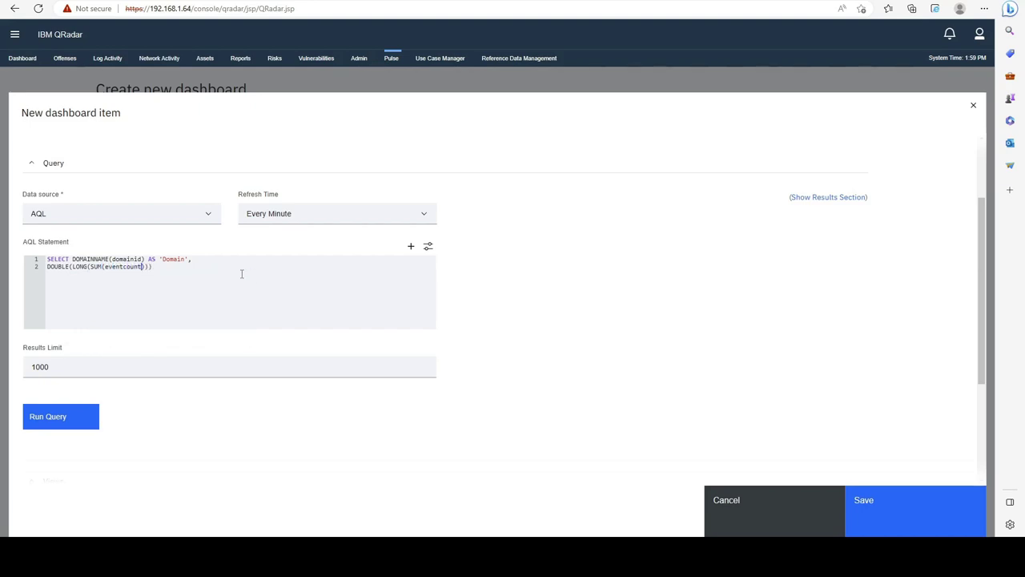
text(/60)) AS 'EPS'),)
Add the clause FROM events WHERE Domain LIKE 'Default Domain' to the query
key(BackSpace)
key(Down)
text(FROM events )
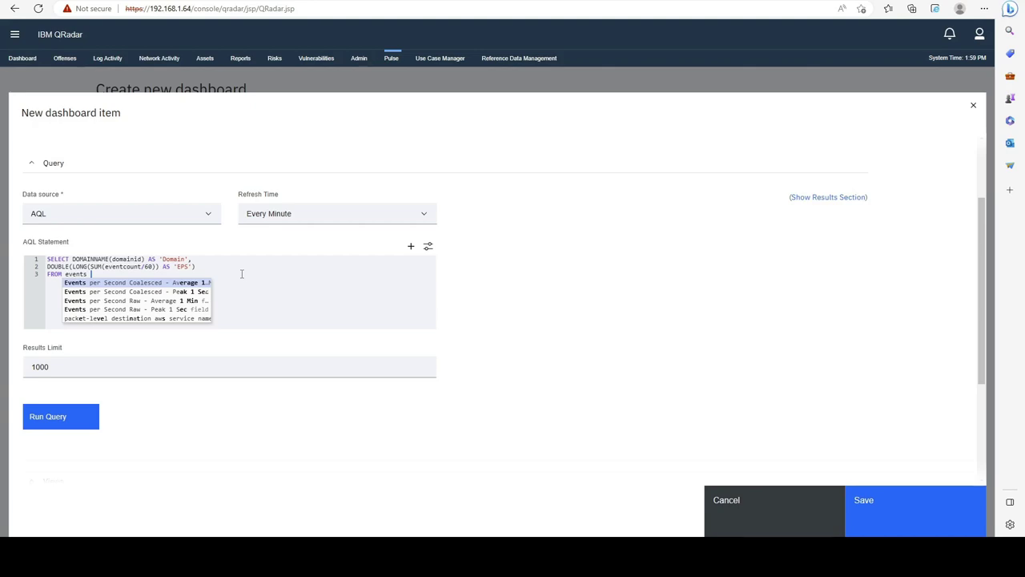
text(WHERE DOmain)
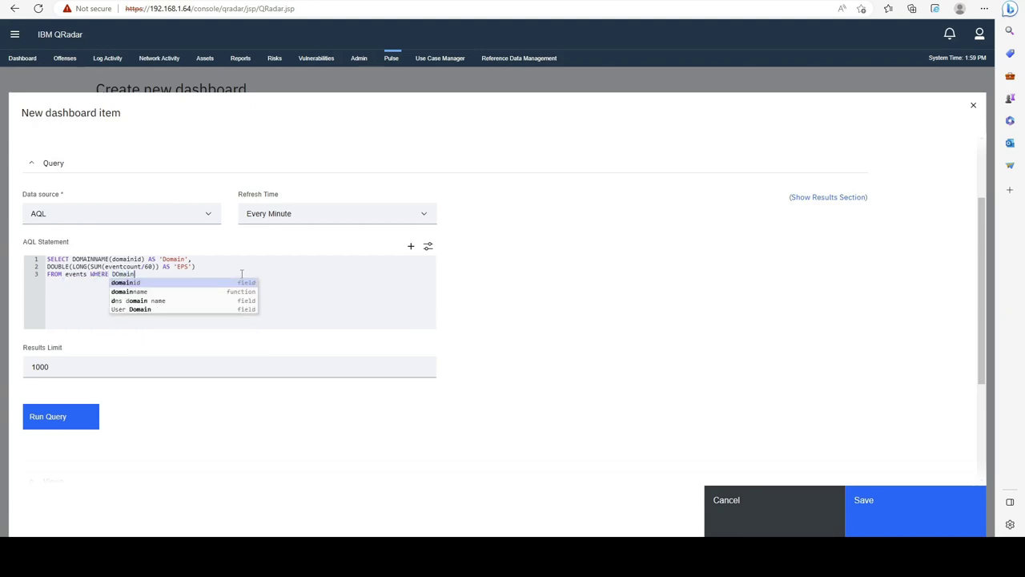
key(BackSpace)
key(BackSpace)
key(BackSpace)
key(BackSpace)
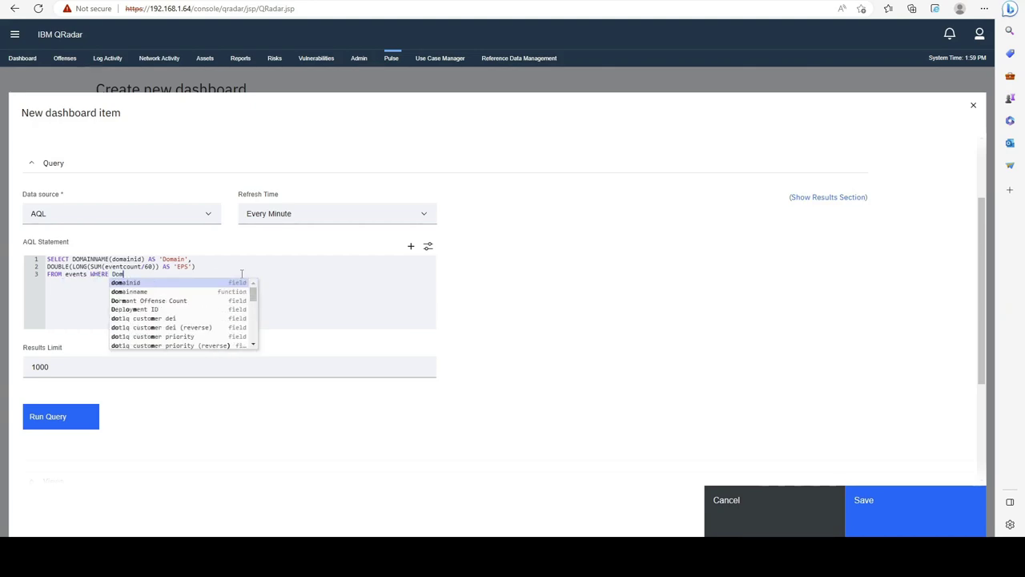
text(omain LIKE)
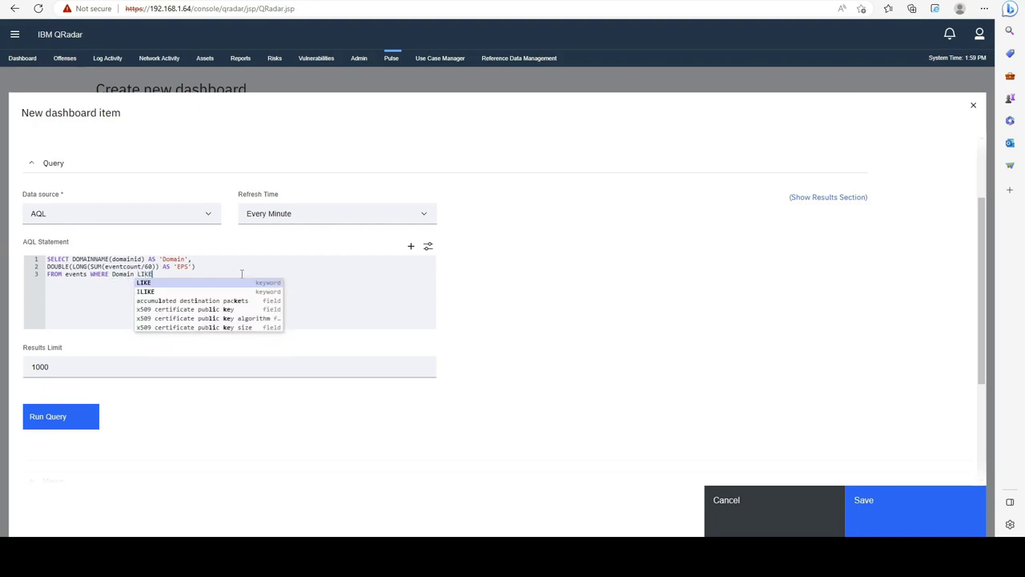
text( 'Default Domain')
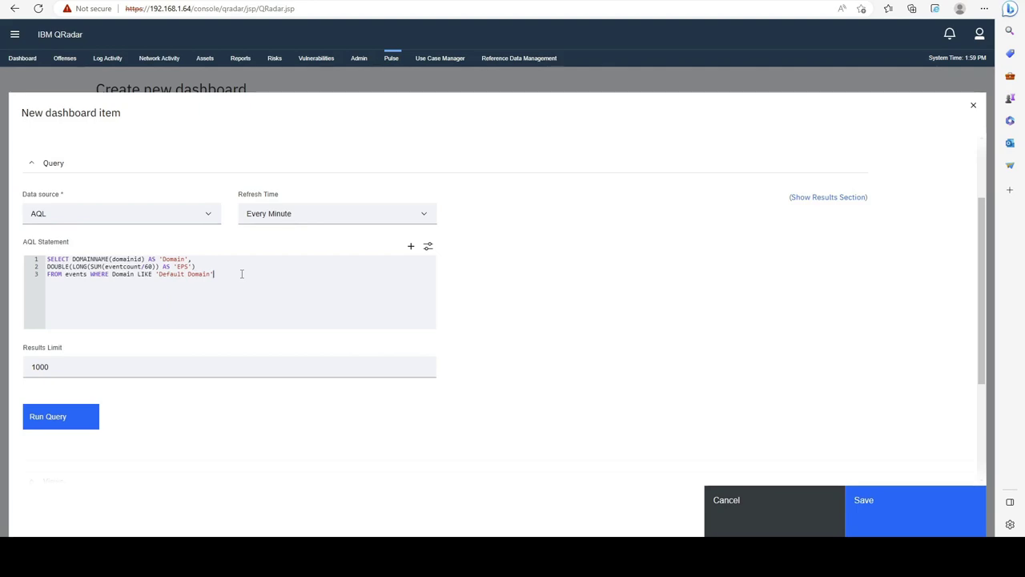
Append GROUP BY Domain, ORDER BY EPS desc and LAST 1 MINUTES to the AQL query
key(Return)
text(GROU)
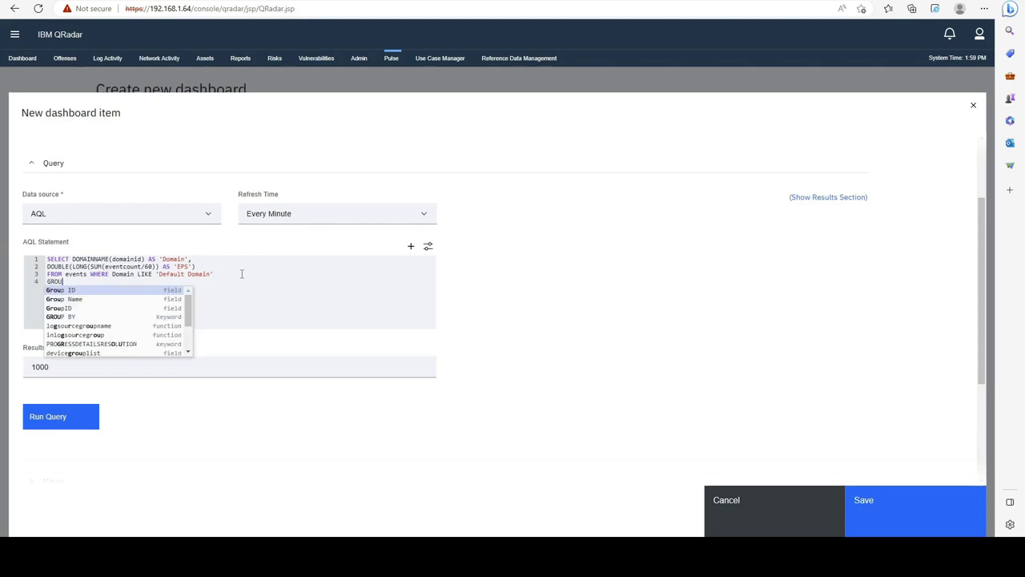
text(P BY domainid)
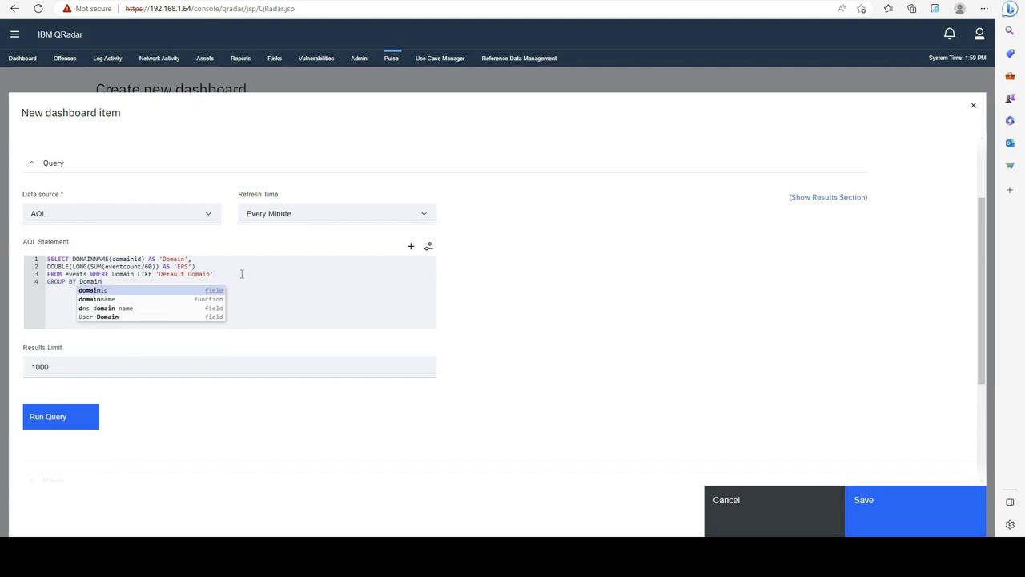
key(BackSpace)
key(BackSpace)
key(BackSpace)
key(BackSpace)
key(BackSpace)
key(BackSpace)
key(BackSpace)
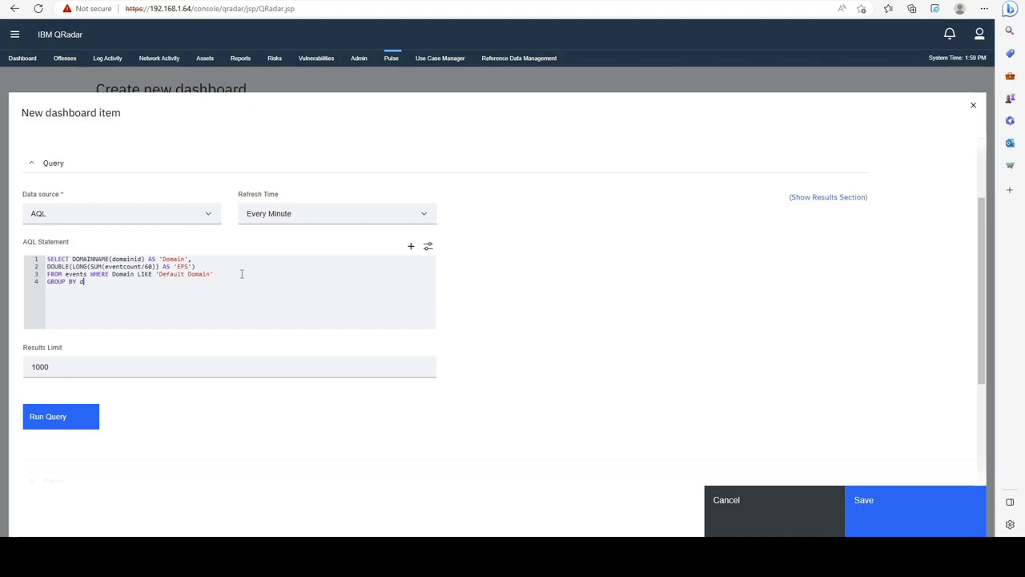
text(Domain)
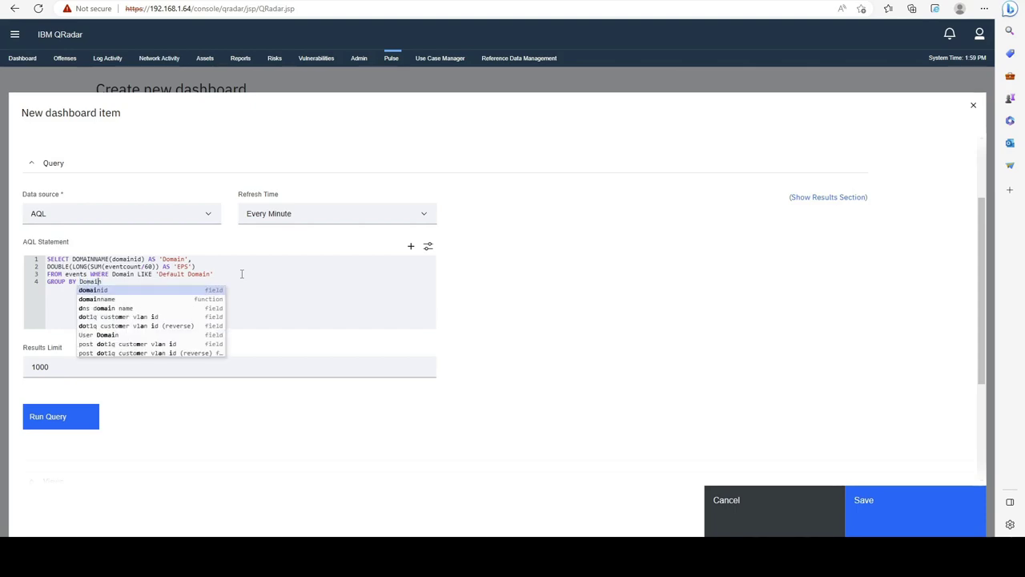
key(Return)
key(ctrl+shift+Left)
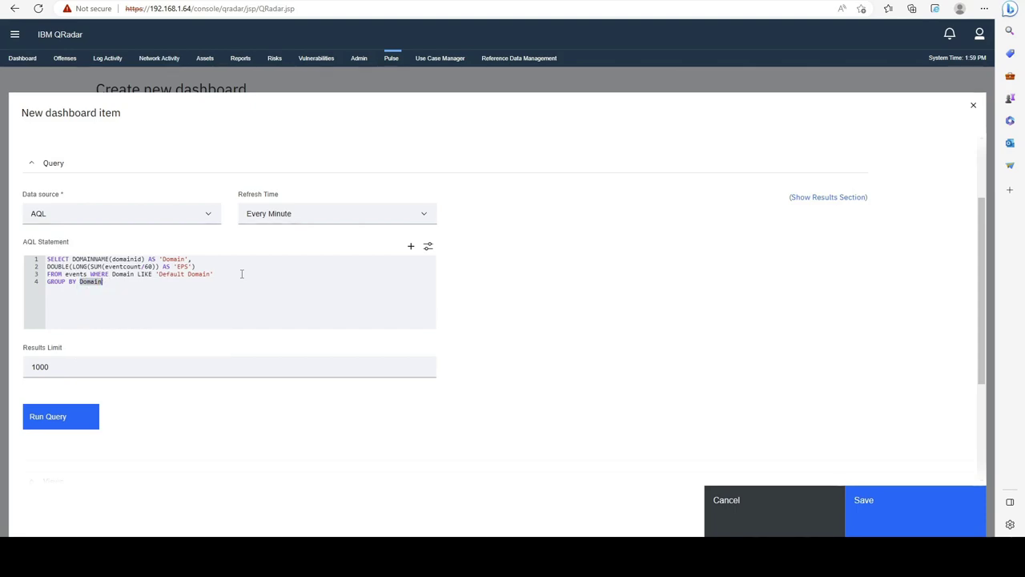
key(Return)
text(Domain)
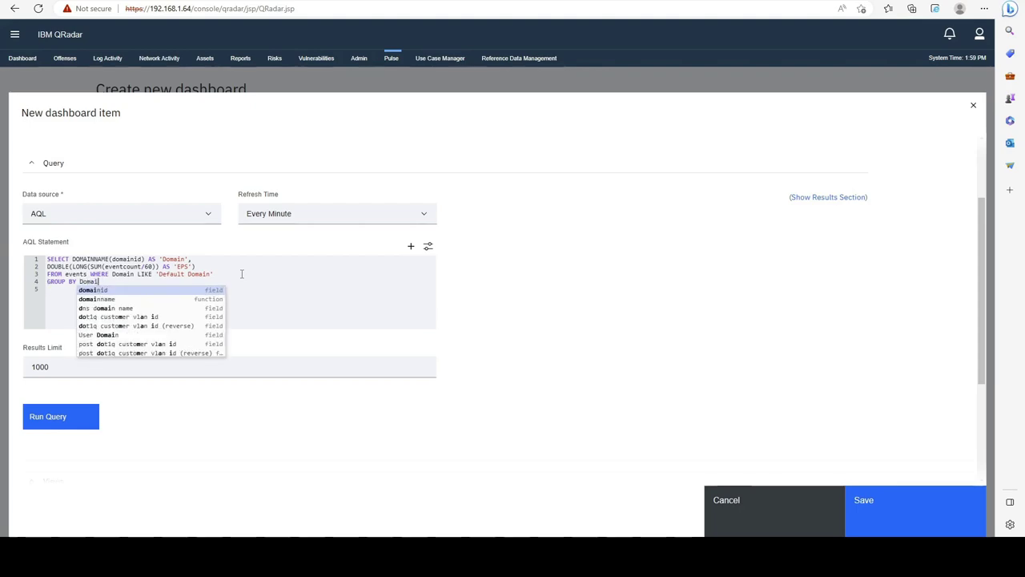
click(248, 274)
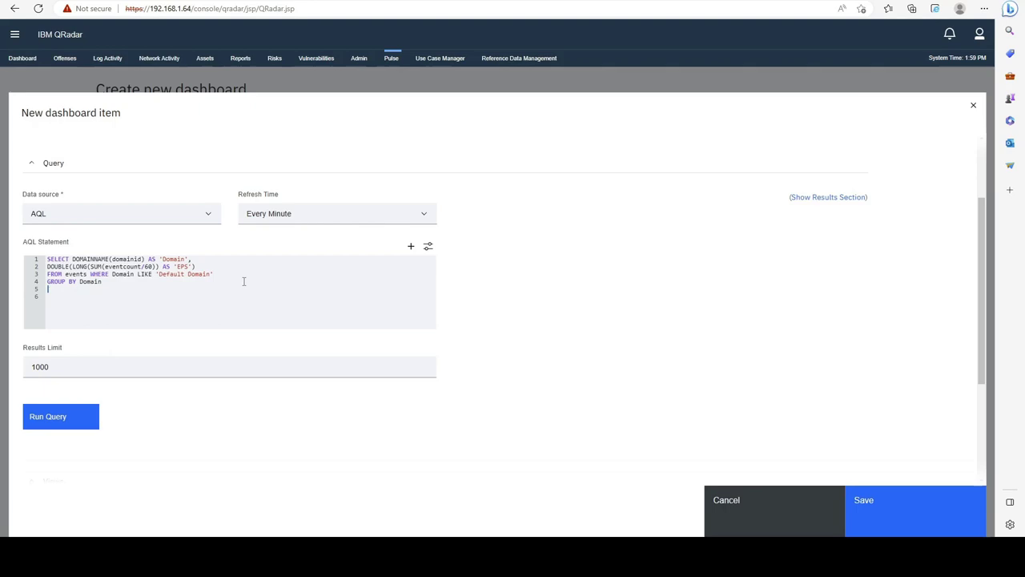
text(ORDER BY EPS desc)
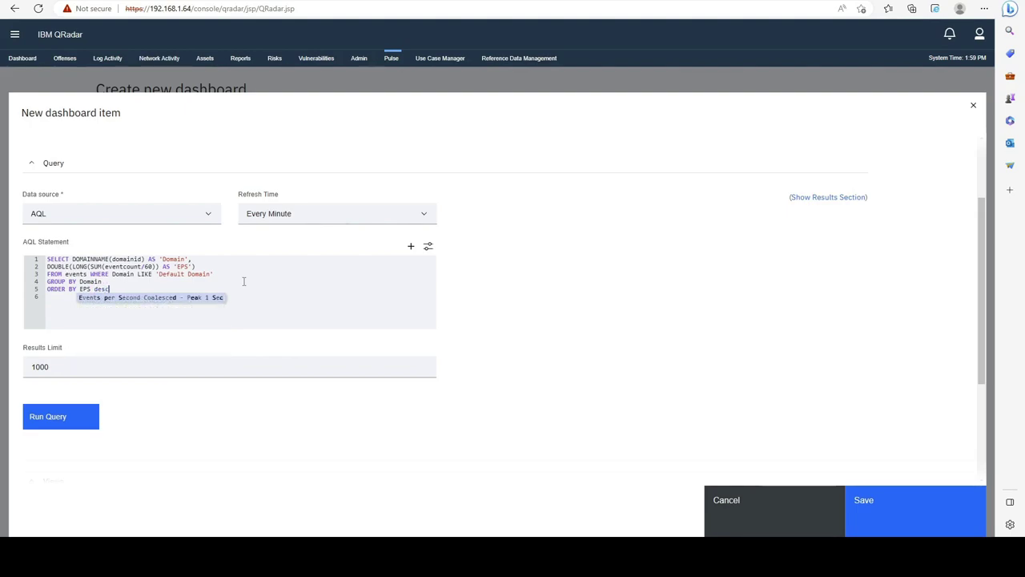
click(249, 268)
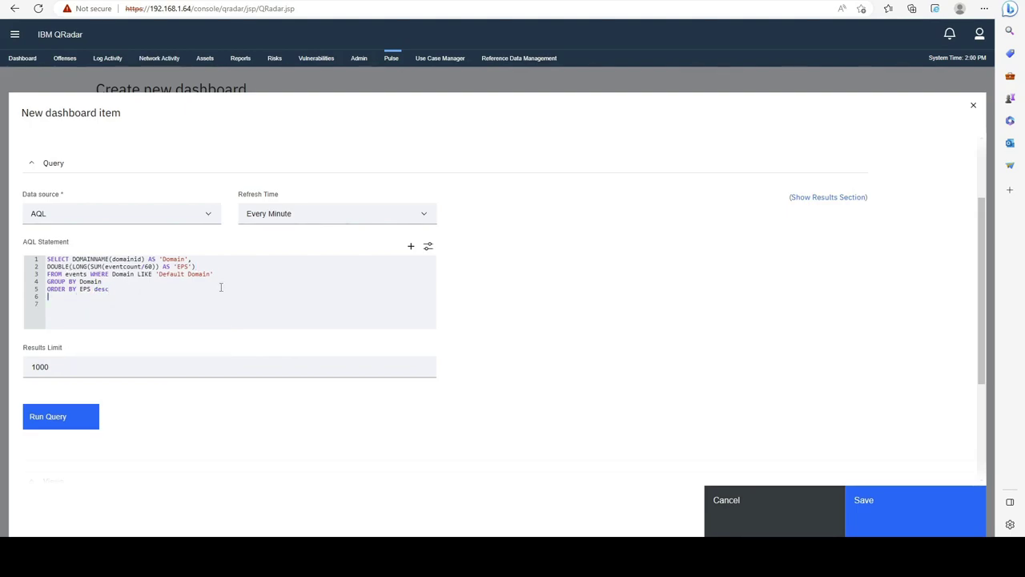
text(LAST 1 MINU)
key(Return)
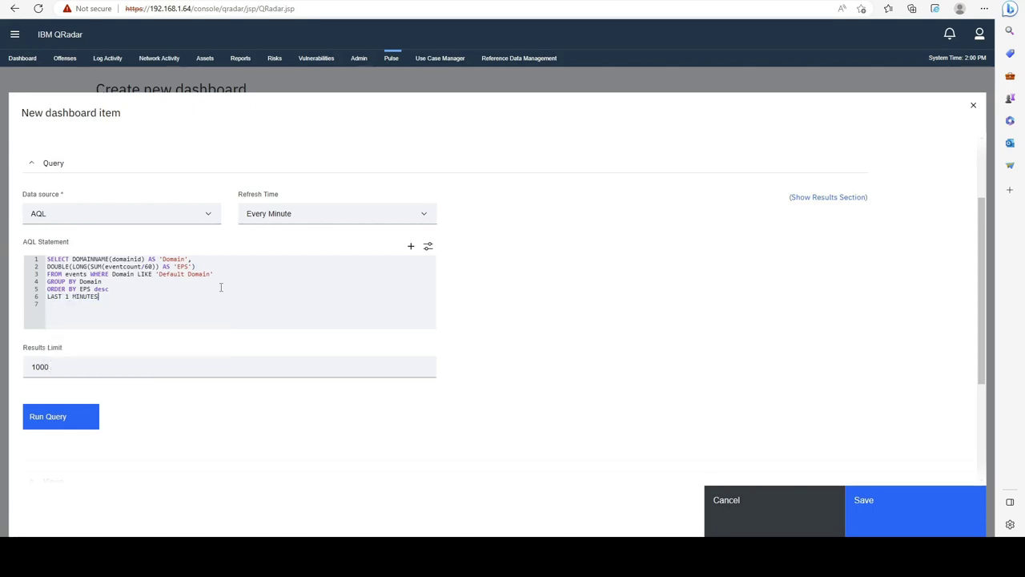
Run the query, add the missing closing bracket for DOUBLE on line 2, and rerun it
click(46, 418)
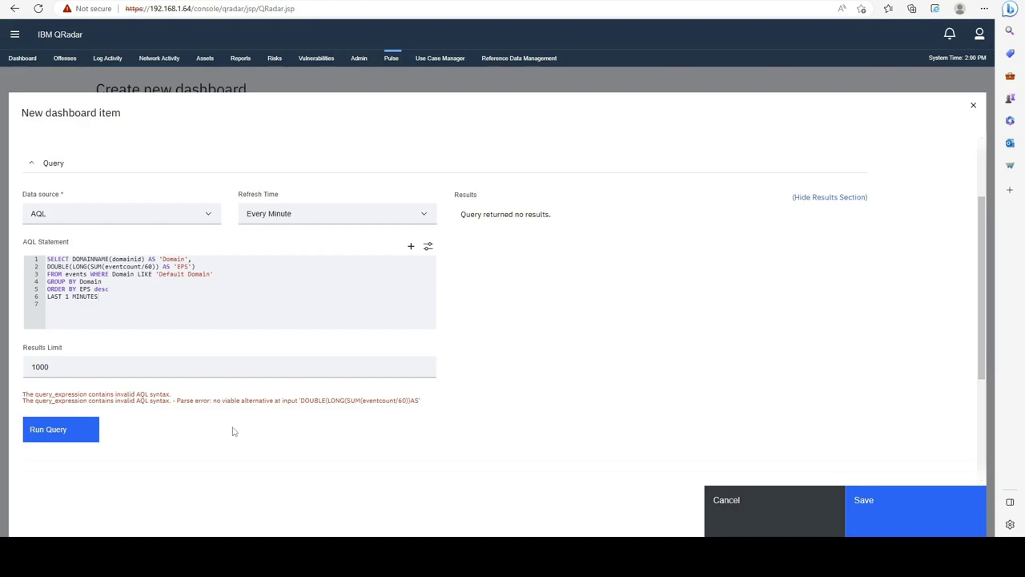
click(160, 266)
key(End)
text())
key(BackSpace)
key(ctrl+space)
text())
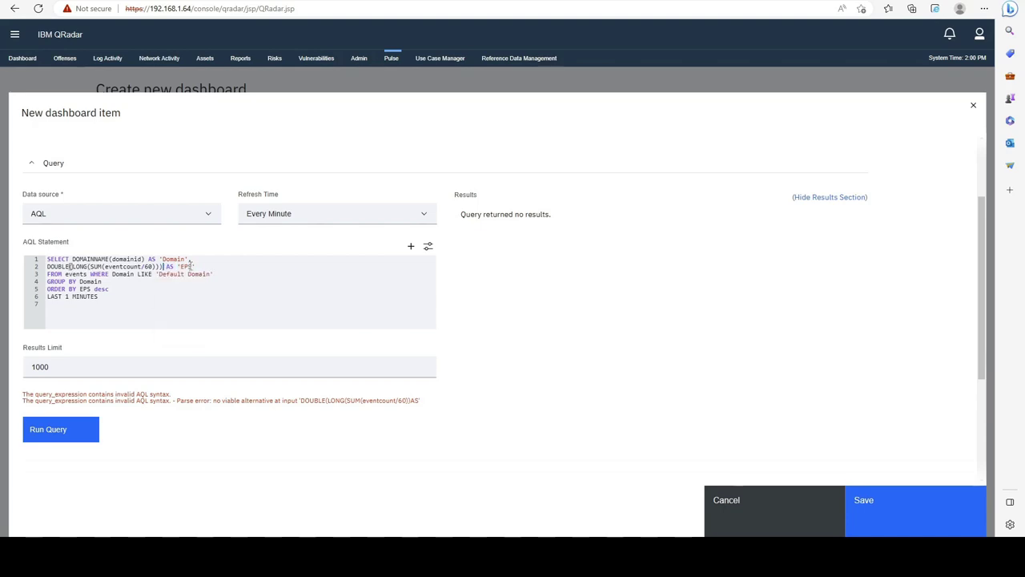
click(99, 433)
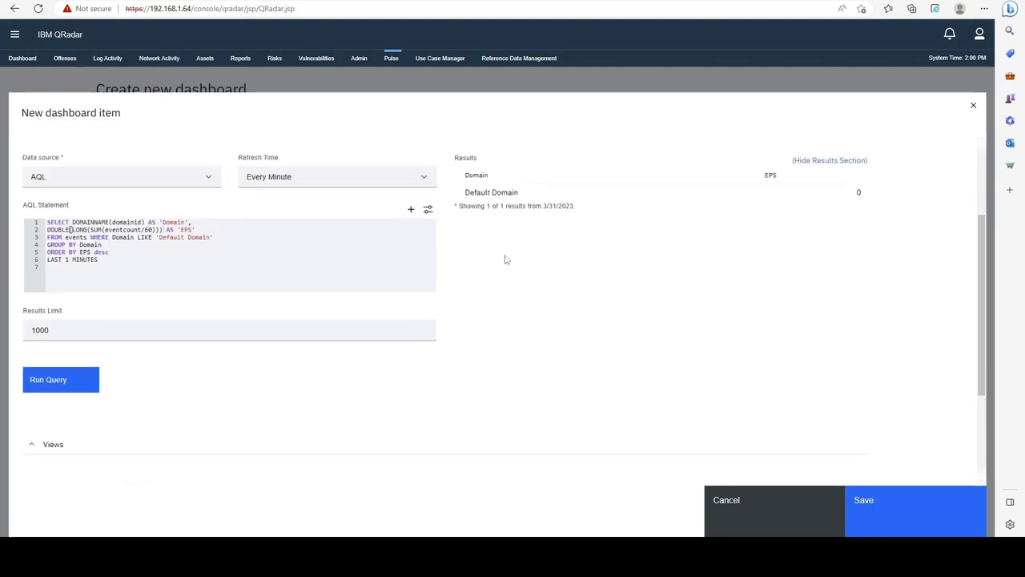
Rerun the query showing Default Domain at 0 EPS, then select the whole AQL statement
drag(466, 192, 519, 193)
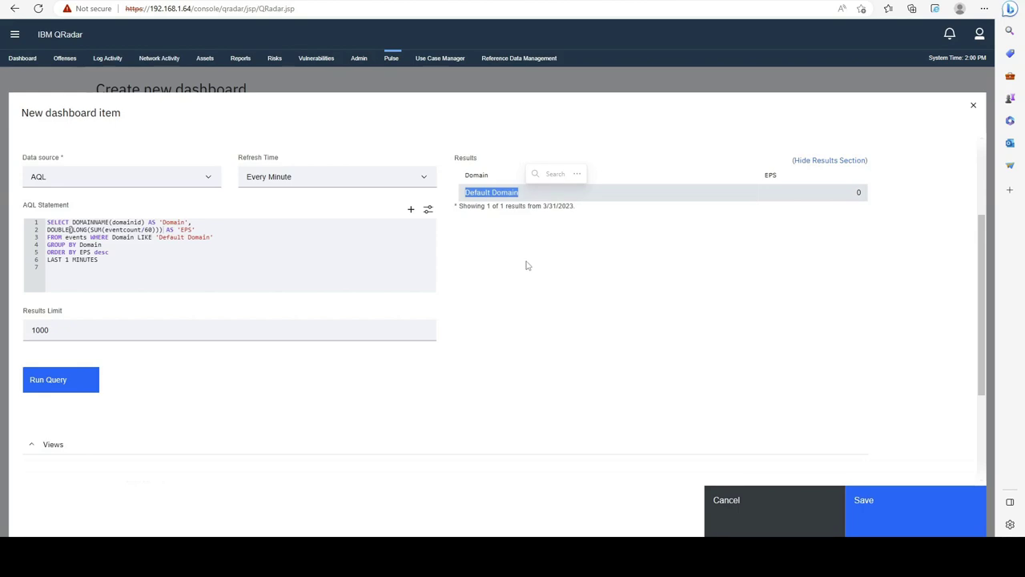
click(680, 303)
scroll(680, 304, down, 1)
scroll(681, 304, up, 2)
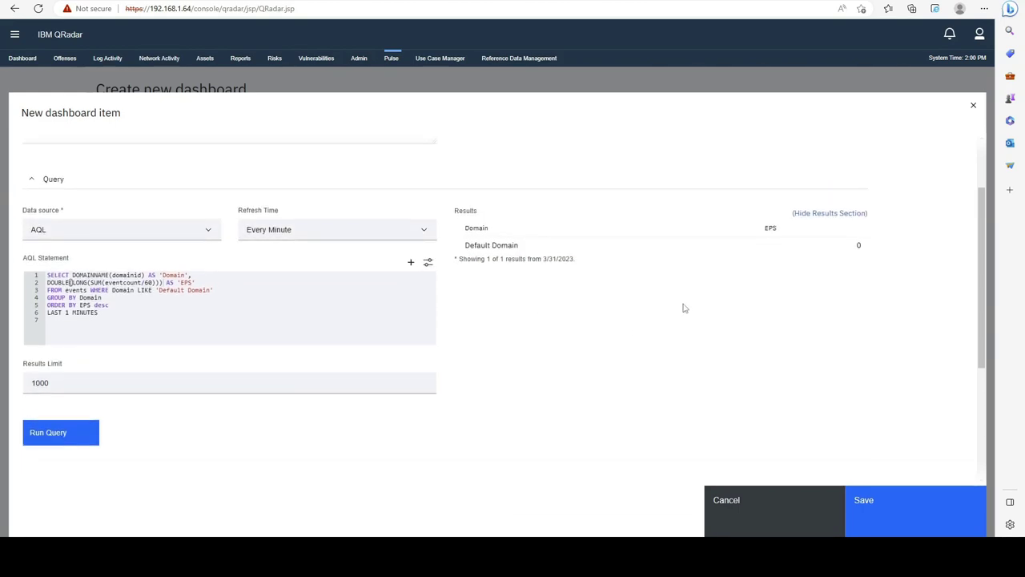
scroll(683, 305, down, 3)
scroll(560, 320, up, 3)
click(72, 434)
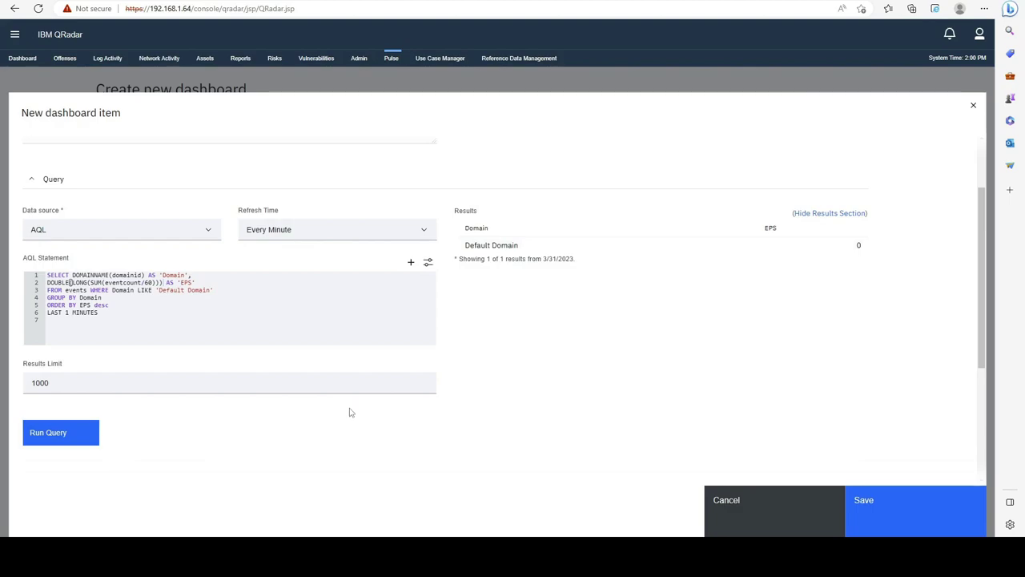
drag(160, 321, 27, 273)
key(ctrl+c)
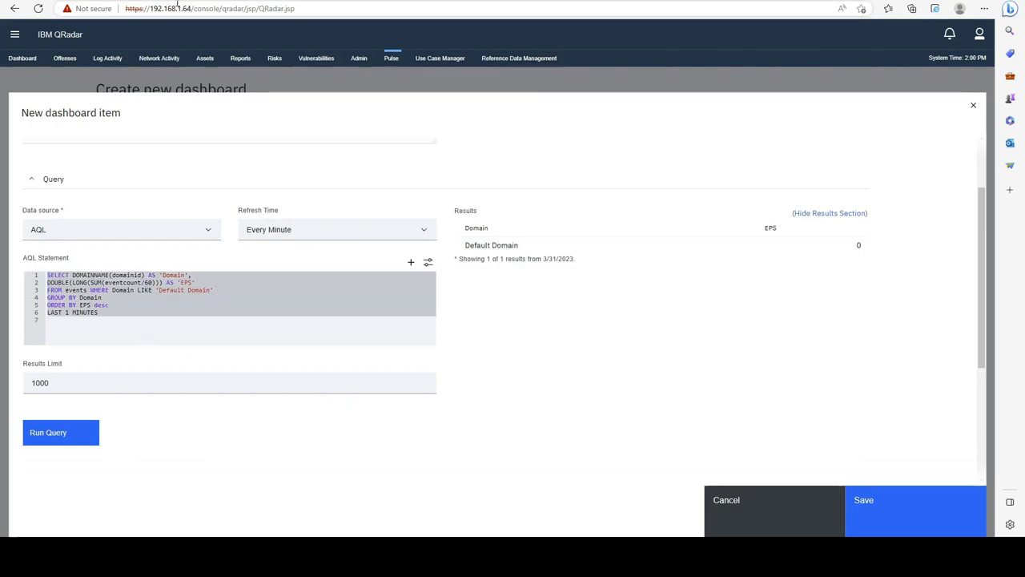
Paste the AQL query into Log Activity's Advanced Search and run the search
click(112, 61)
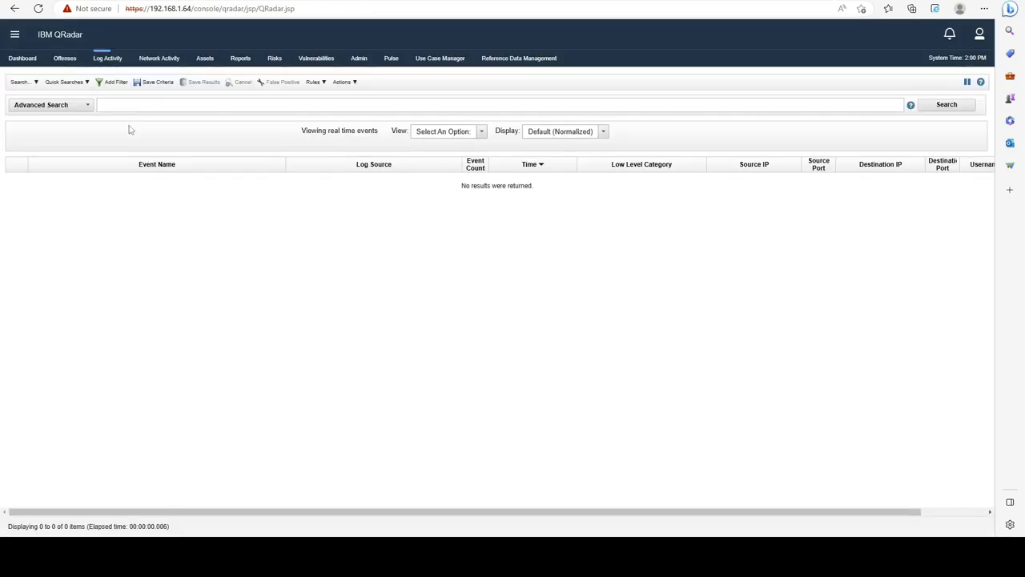
click(119, 104)
key(ctrl+v)
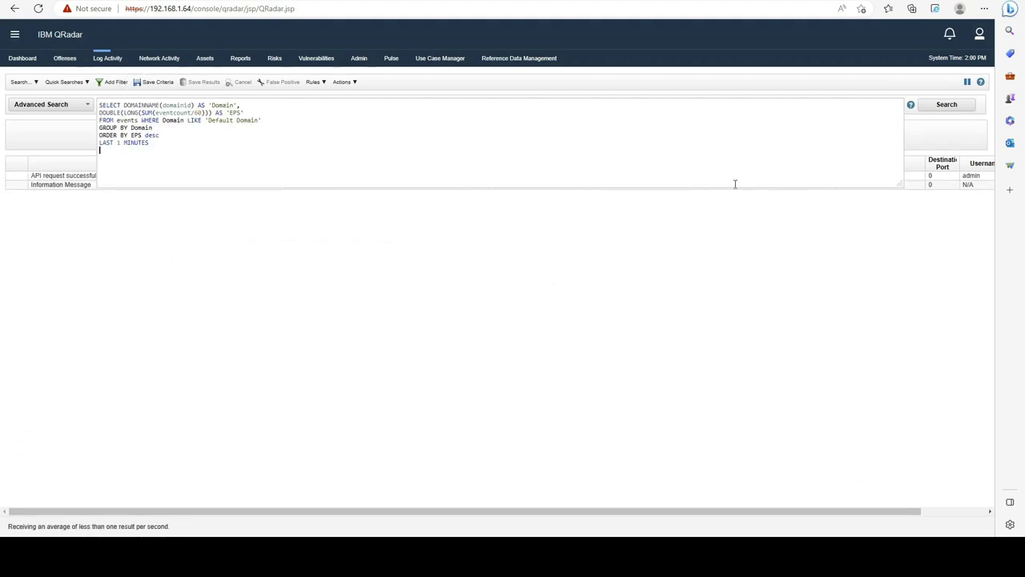
click(953, 110)
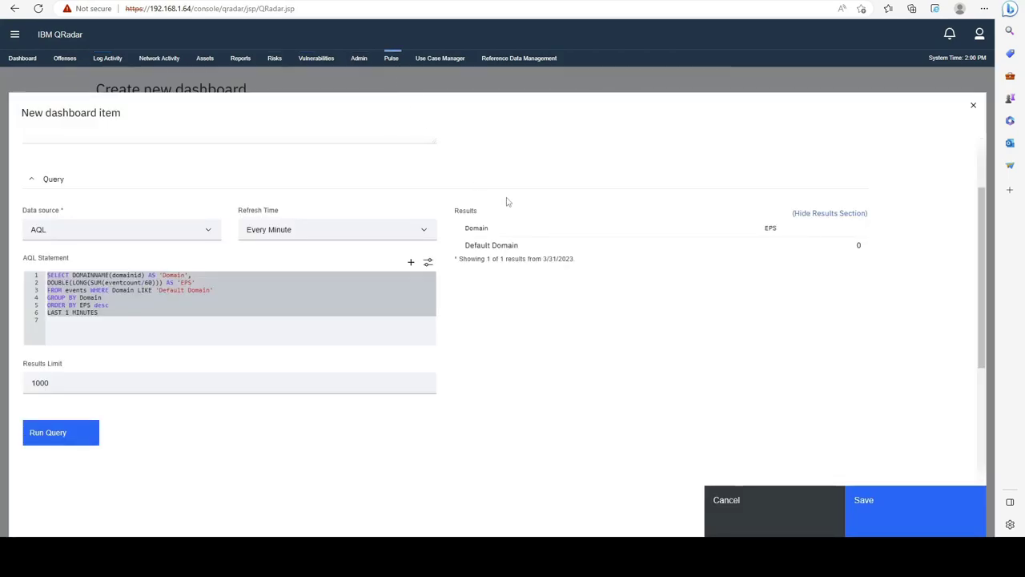
Name the view 'Default Domain EPS' and make it a Big Number Chart
scroll(448, 212, down, 3)
scroll(328, 251, up, 1)
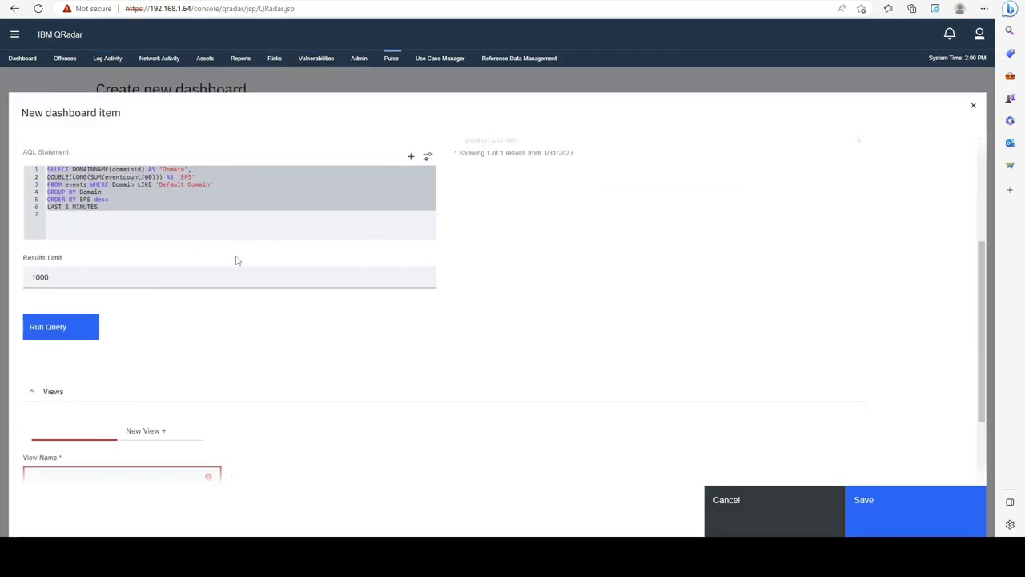
click(215, 211)
scroll(425, 218, up, 1)
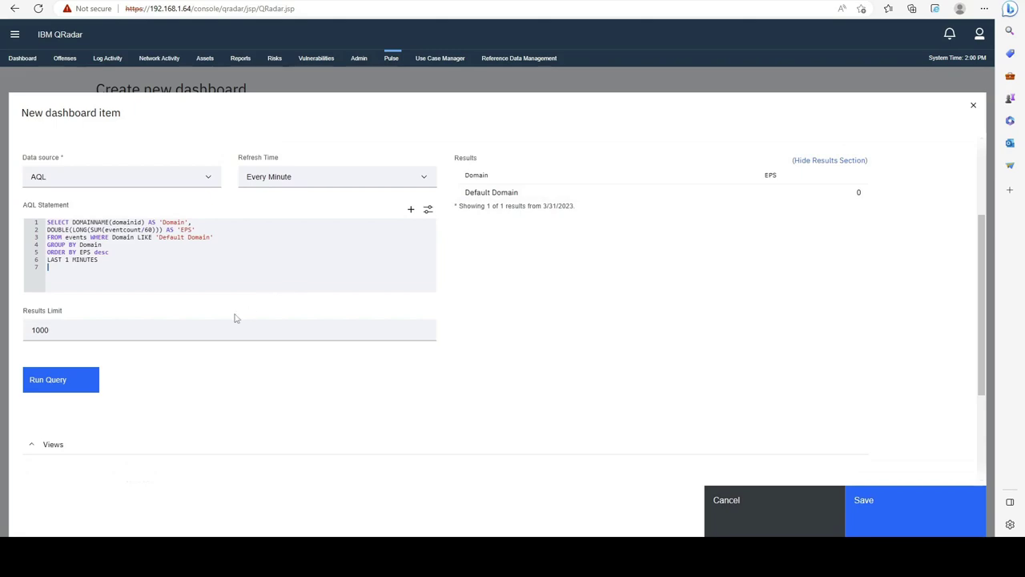
scroll(240, 315, down, 3)
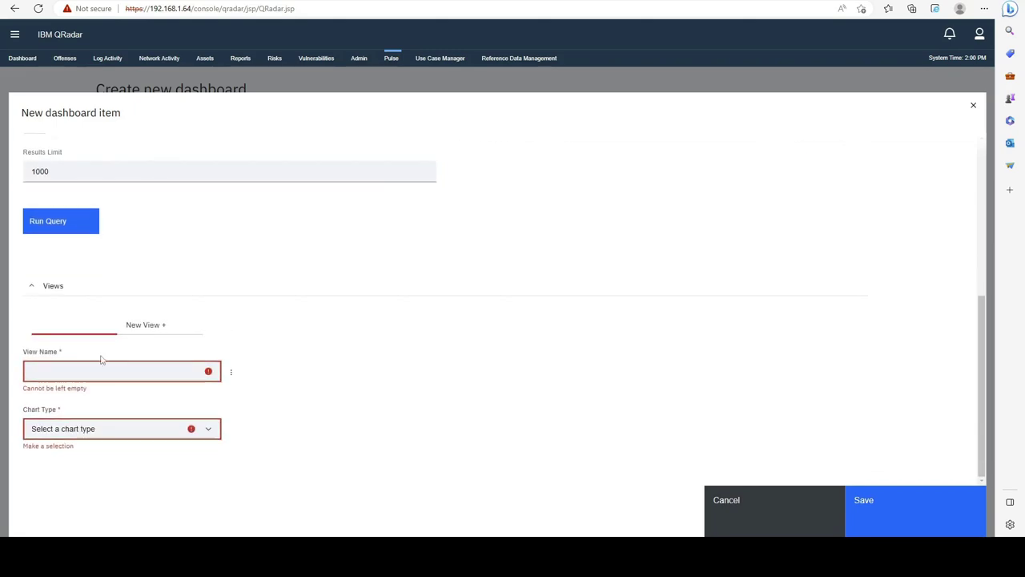
click(75, 361)
text(Default Domain EPS)
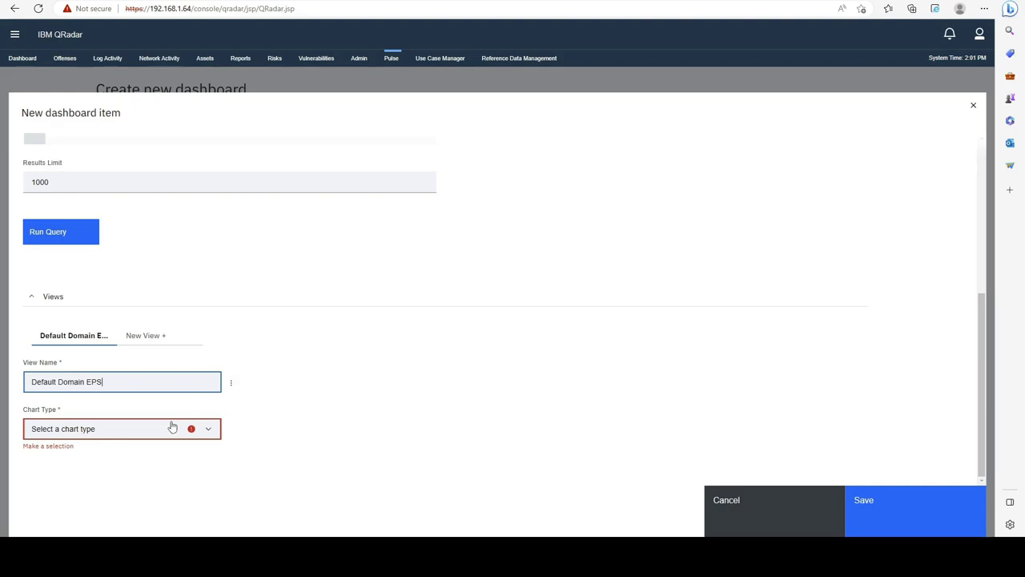
click(172, 428)
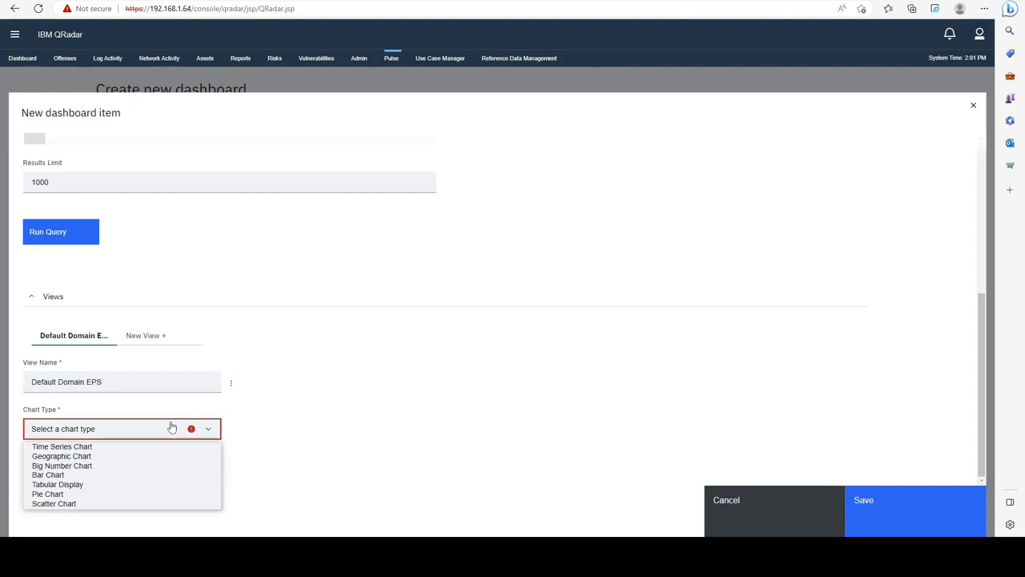
click(92, 465)
Show EPS at Best Fit font size in Number format, displaying 0 when no data returns
scroll(398, 314, down, 2)
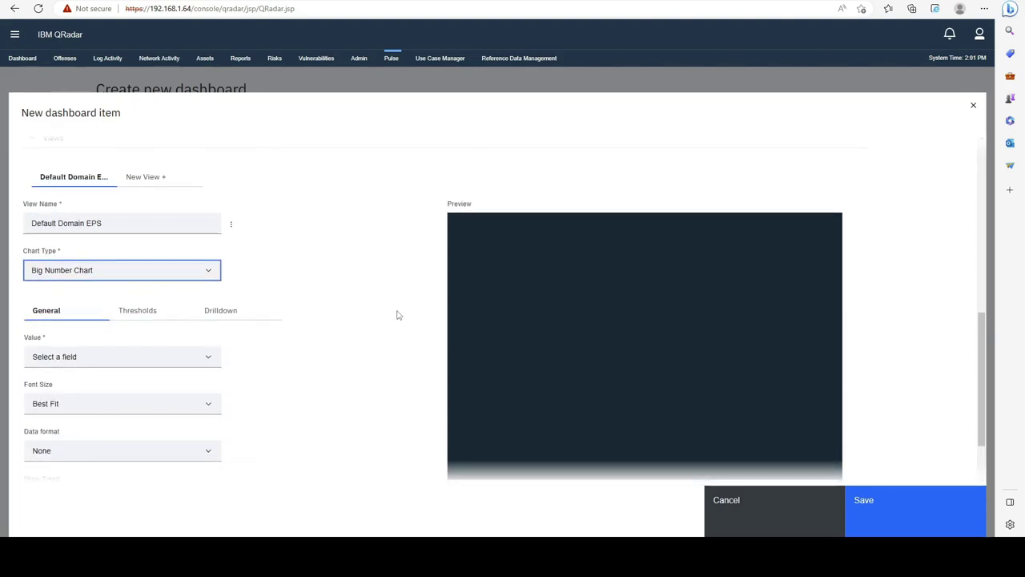
scroll(320, 307, down, 1)
click(134, 278)
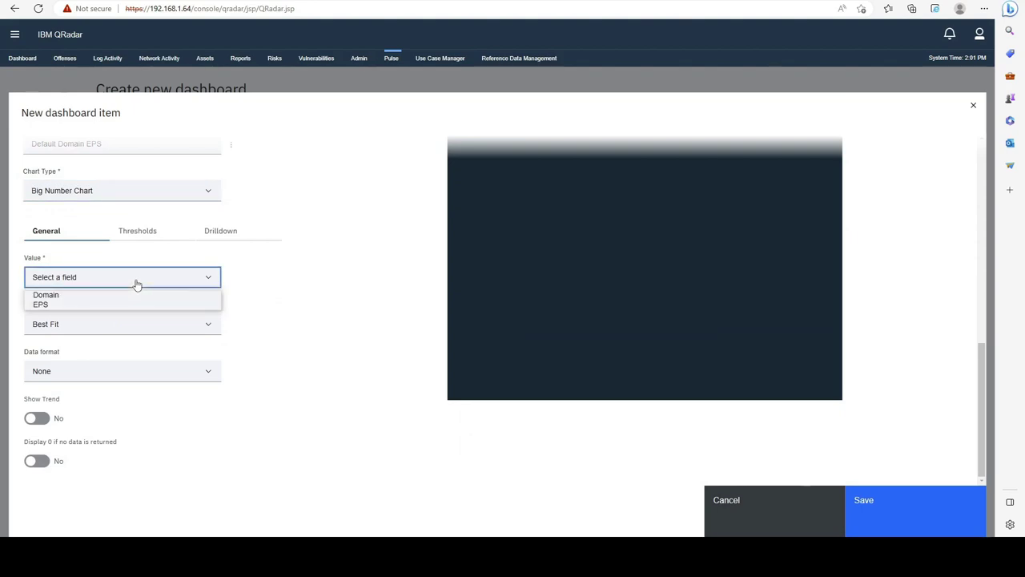
click(62, 305)
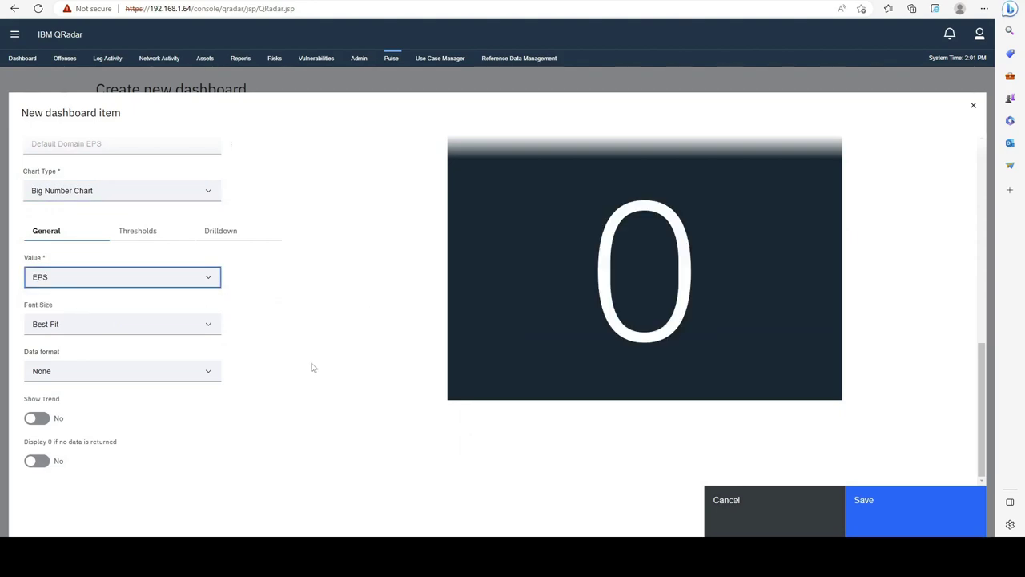
click(112, 329)
click(86, 333)
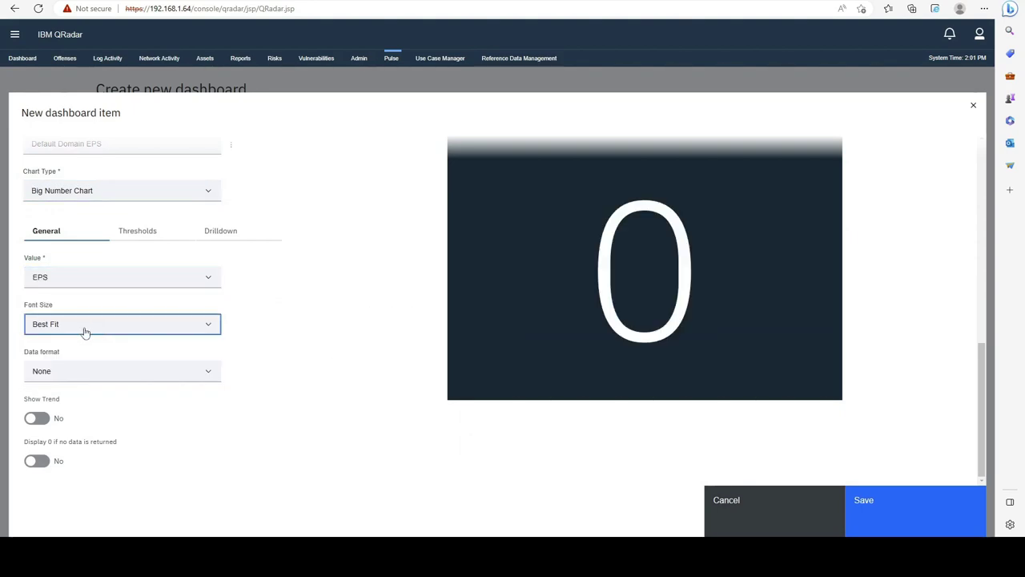
click(101, 372)
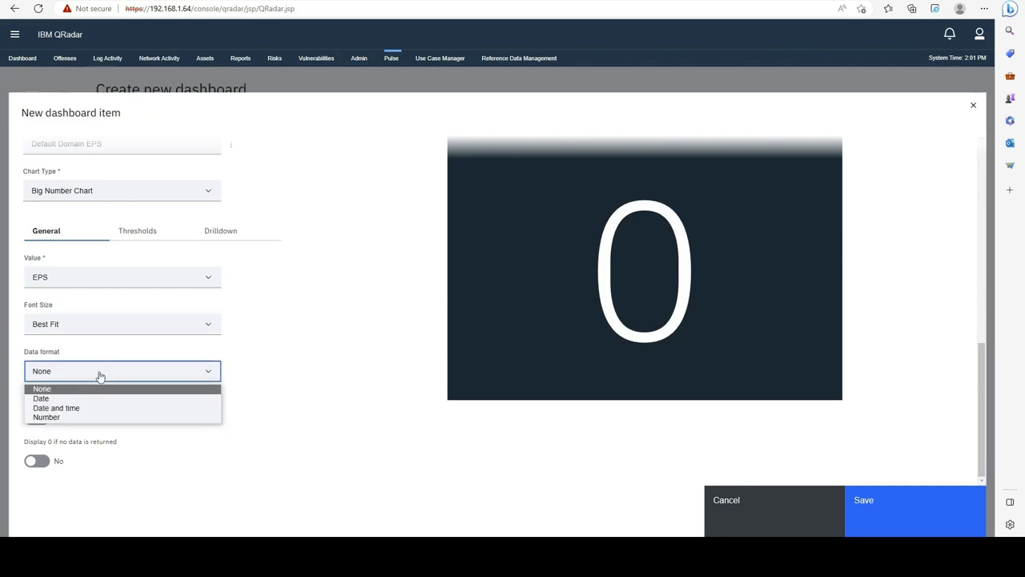
click(73, 416)
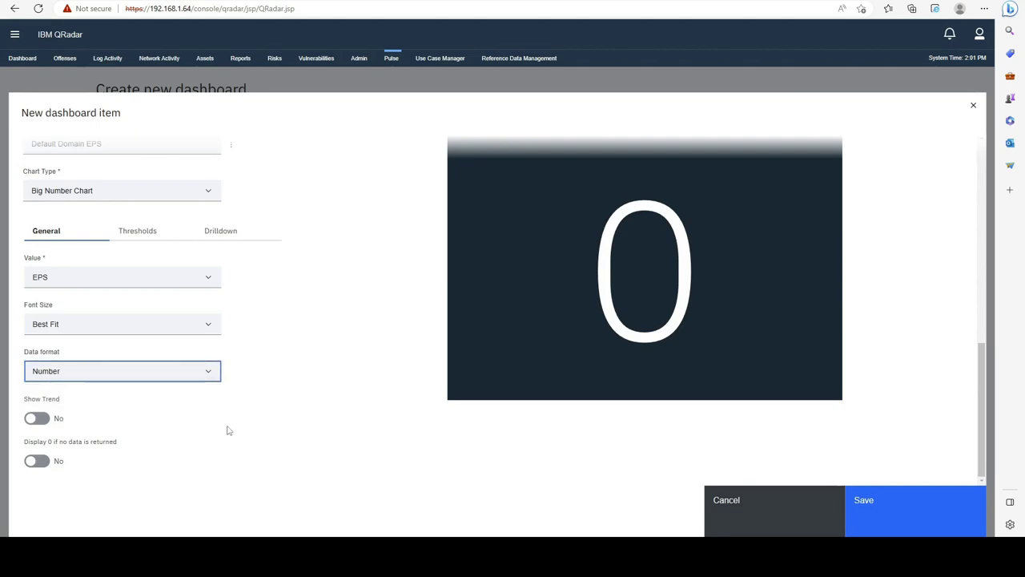
click(36, 460)
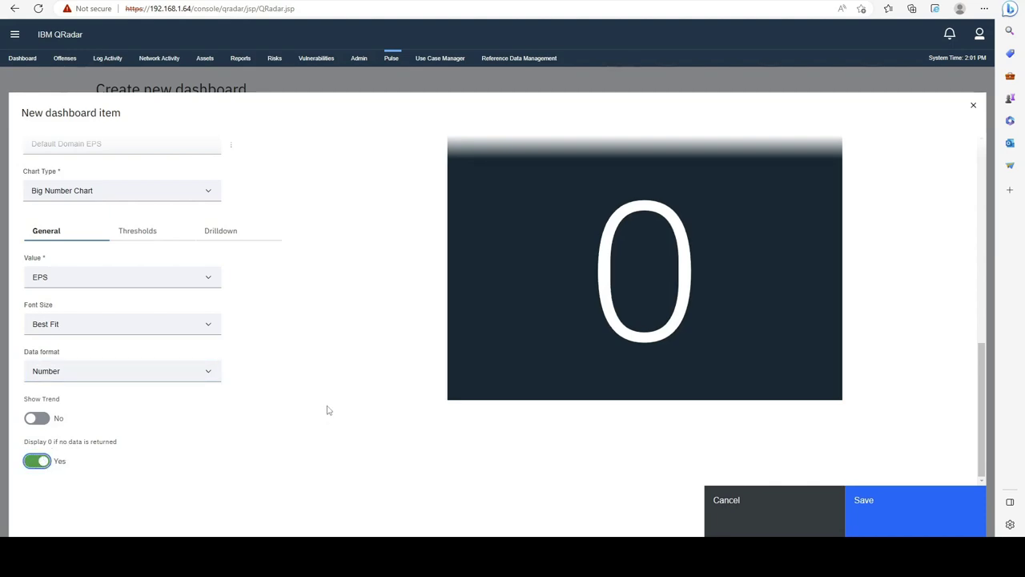
Add a Background Color threshold indicator with an initial threshold value of 0
click(160, 234)
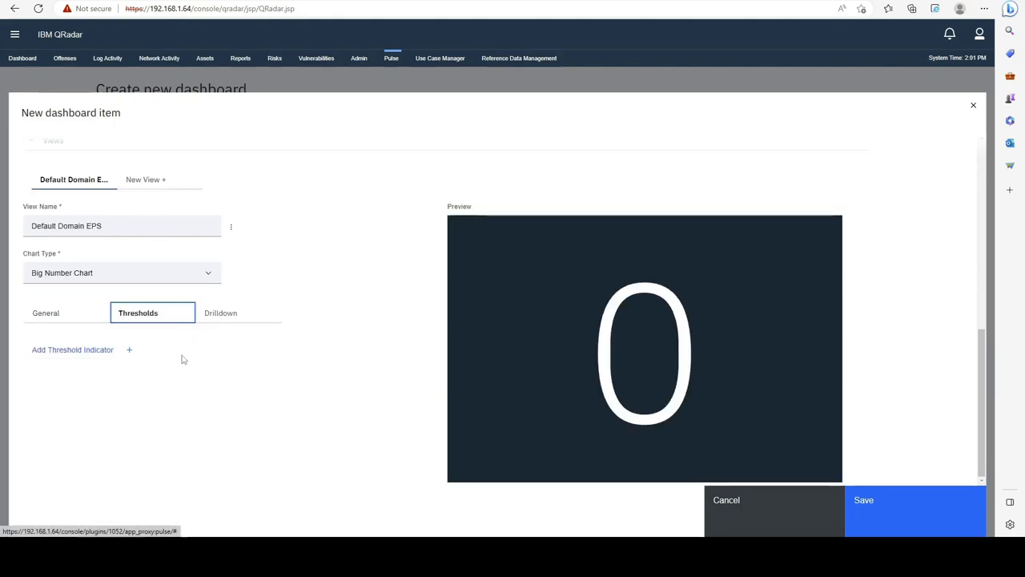
drag(596, 337, 680, 341)
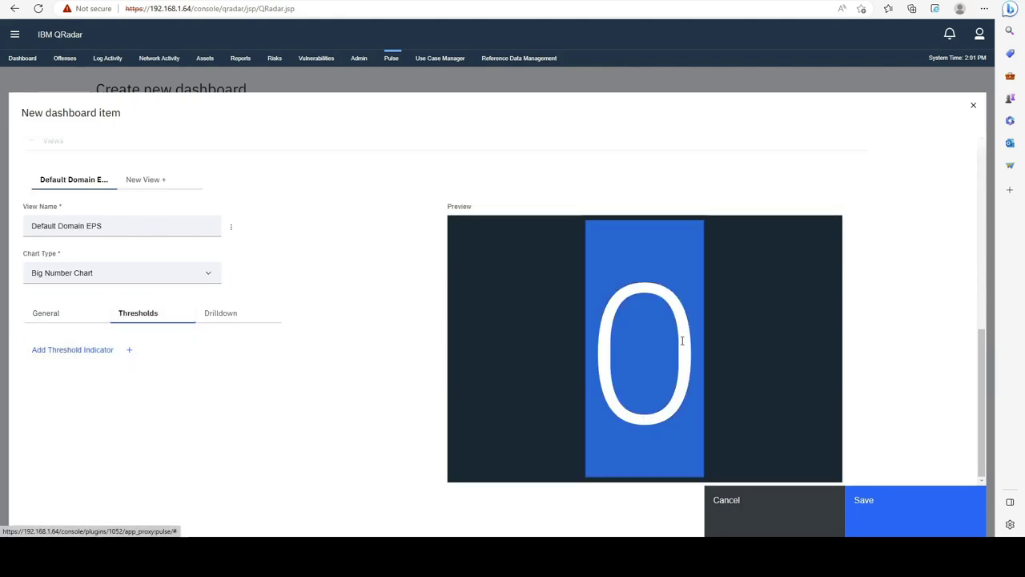
click(510, 320)
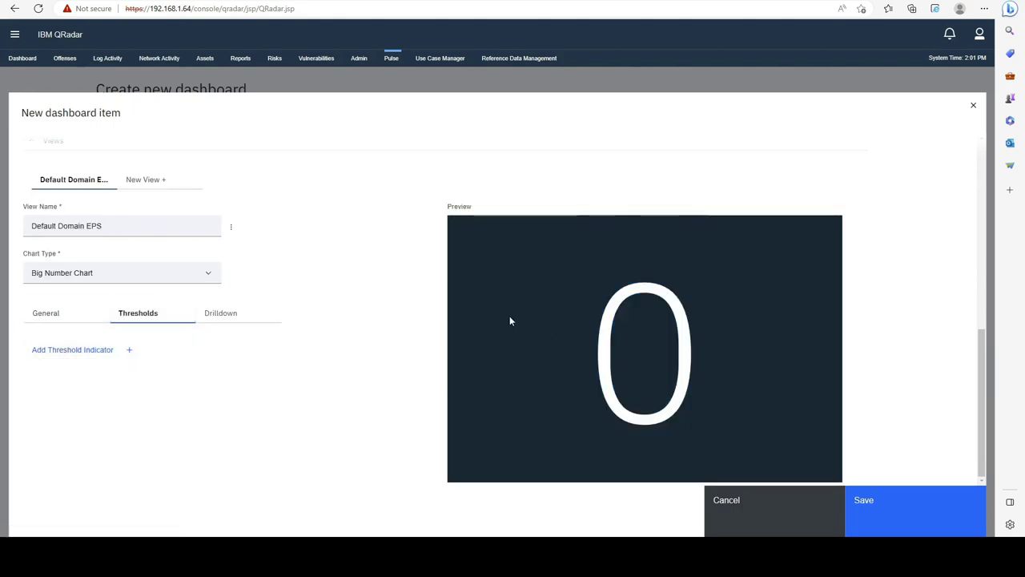
click(127, 350)
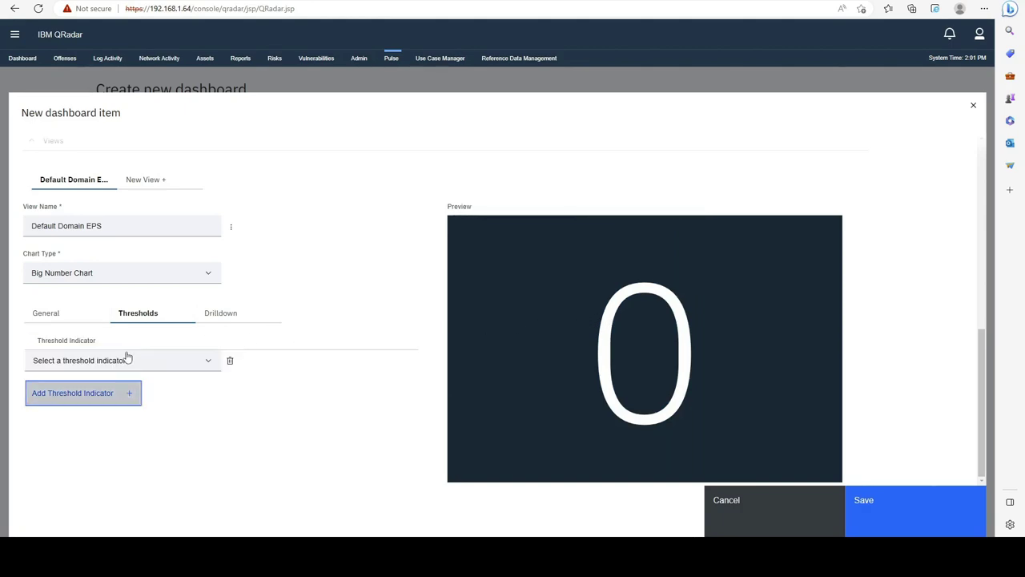
click(204, 360)
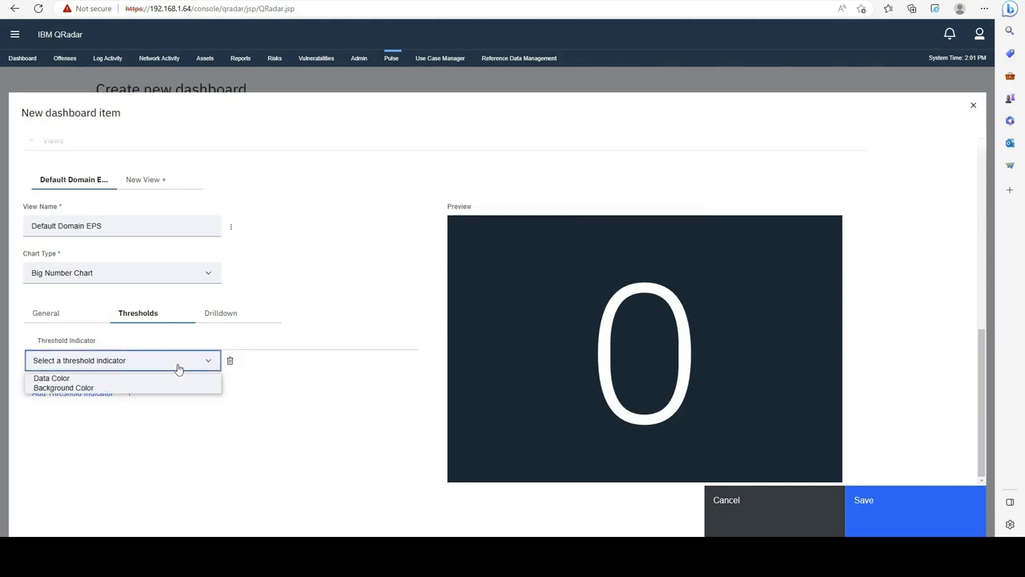
click(116, 387)
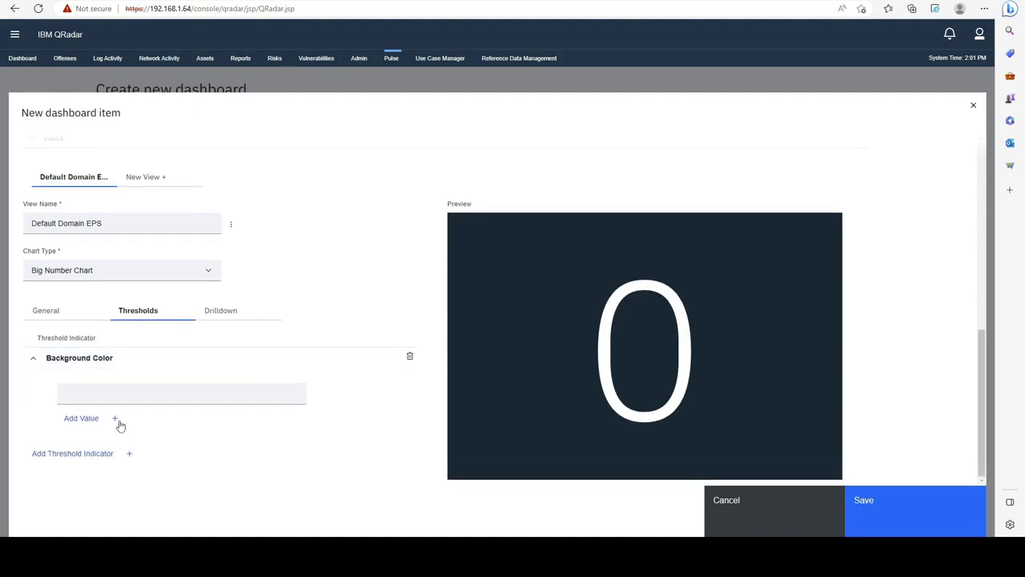
click(128, 394)
text(0)
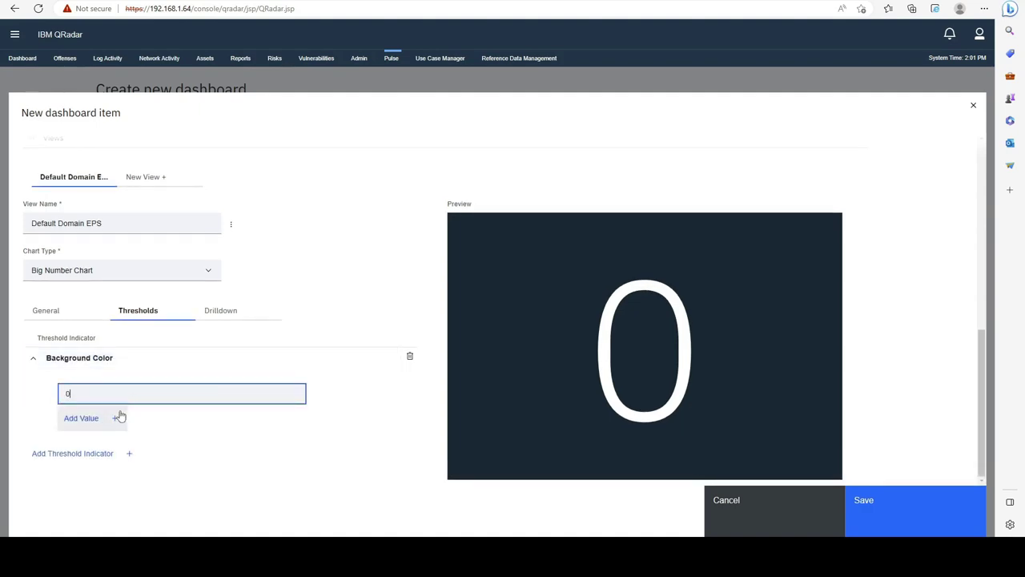
click(101, 417)
Replace the 0 threshold value with 10
scroll(191, 386, down, 1)
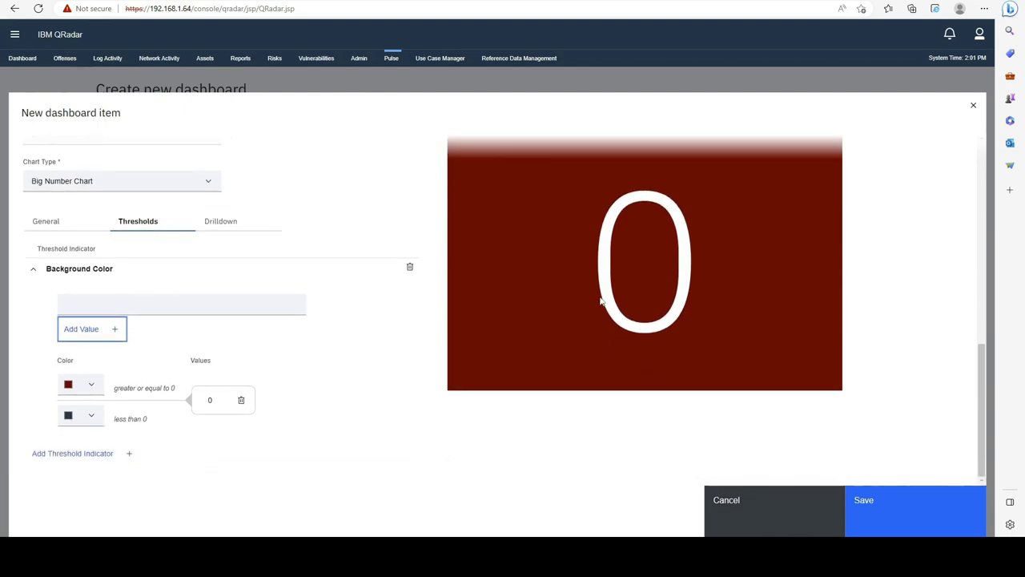
scroll(590, 301, up, 1)
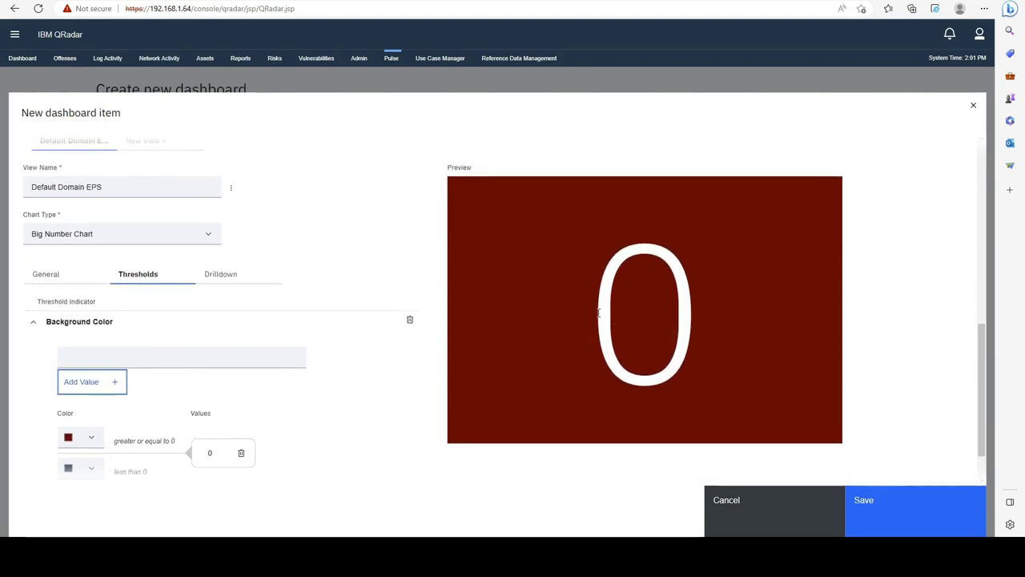
scroll(256, 330, down, 1)
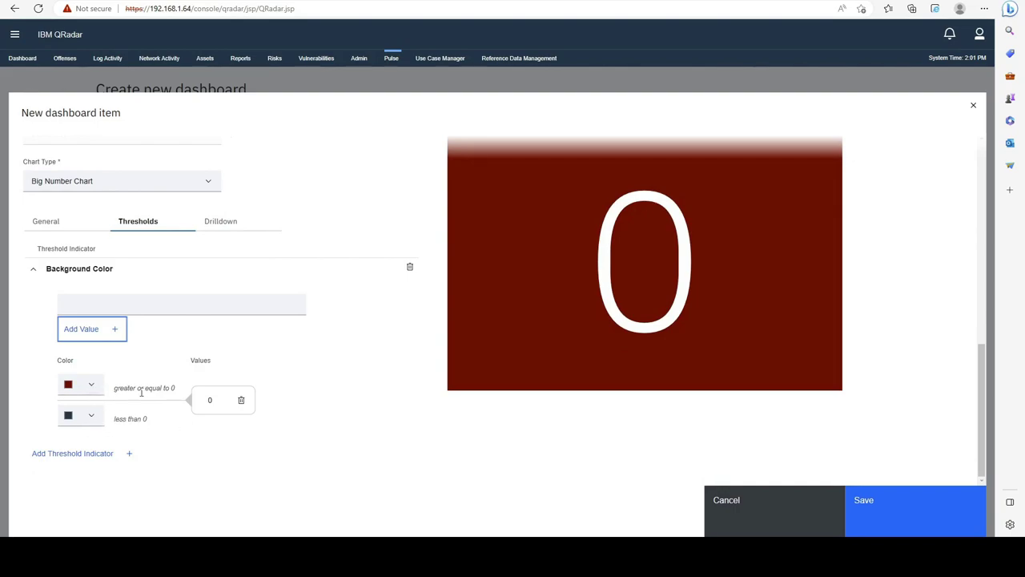
drag(114, 389, 177, 391)
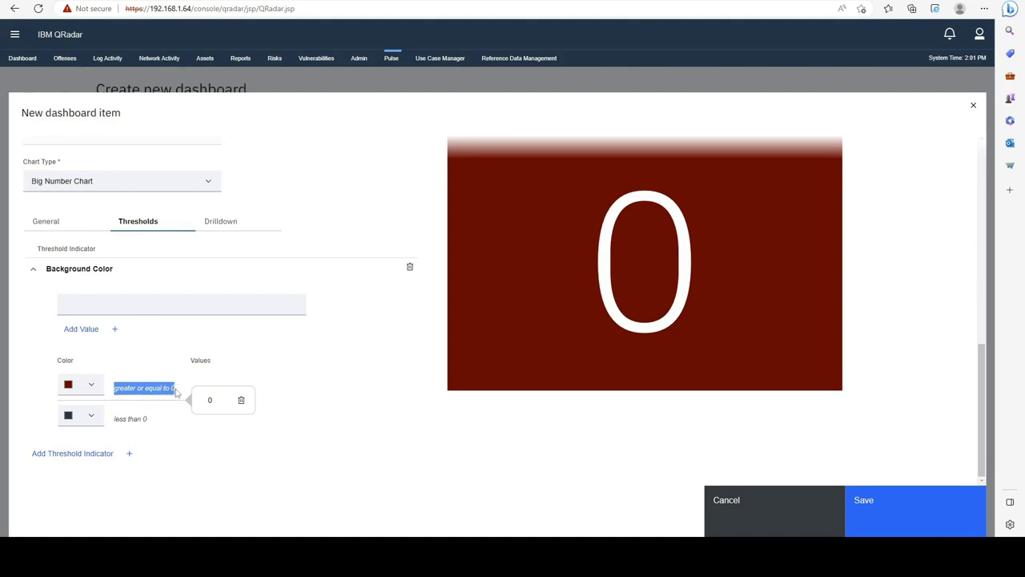
click(241, 399)
click(167, 391)
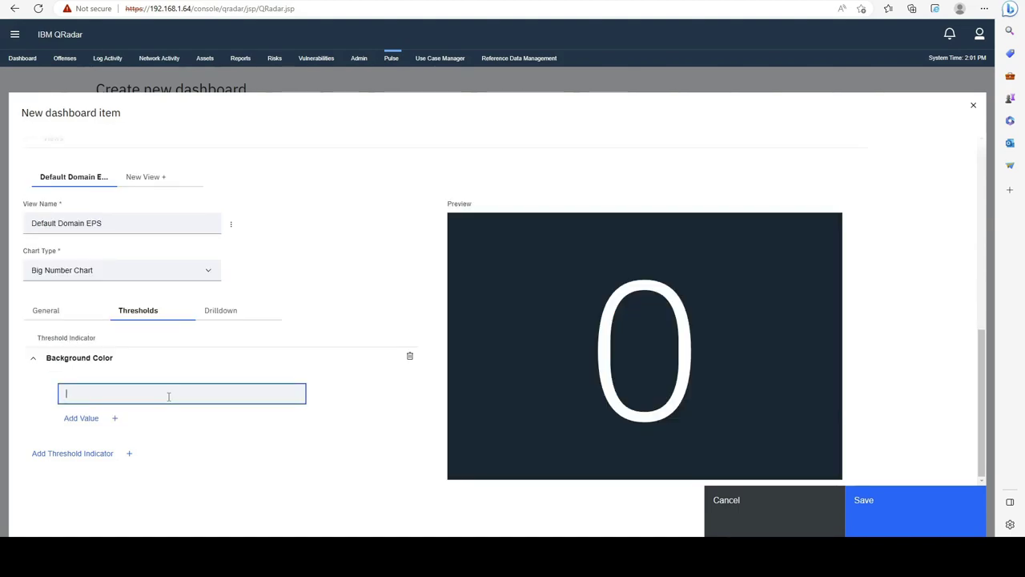
text(10)
click(104, 417)
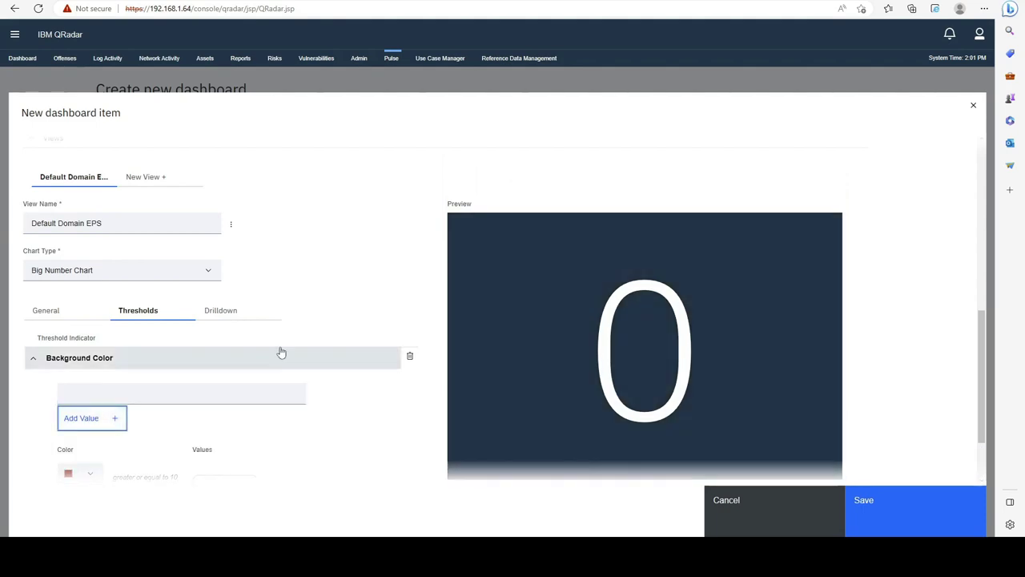
Colour values at or above 10 navy and values below 10 red
scroll(280, 350, down, 1)
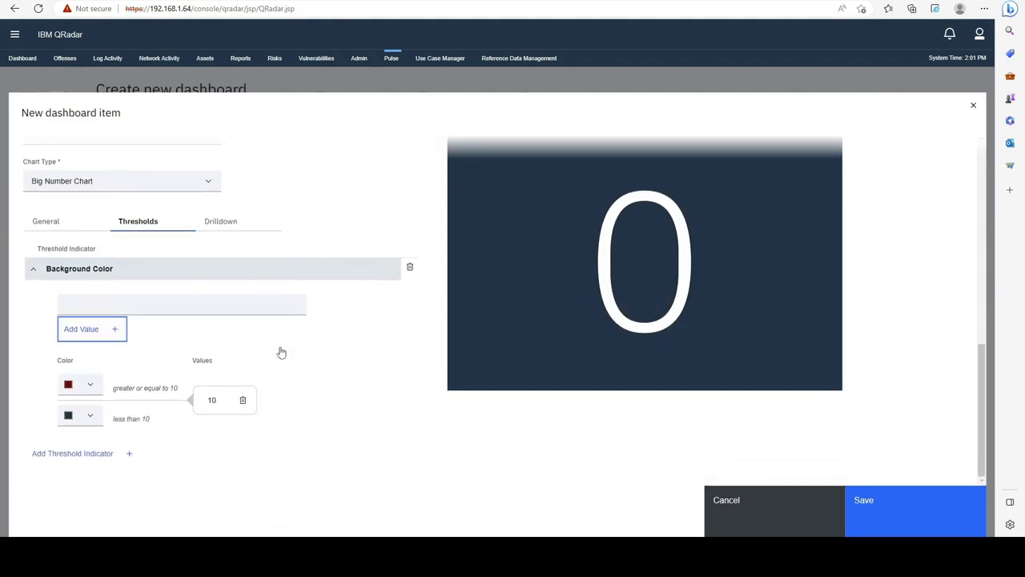
drag(115, 390, 179, 390)
click(95, 394)
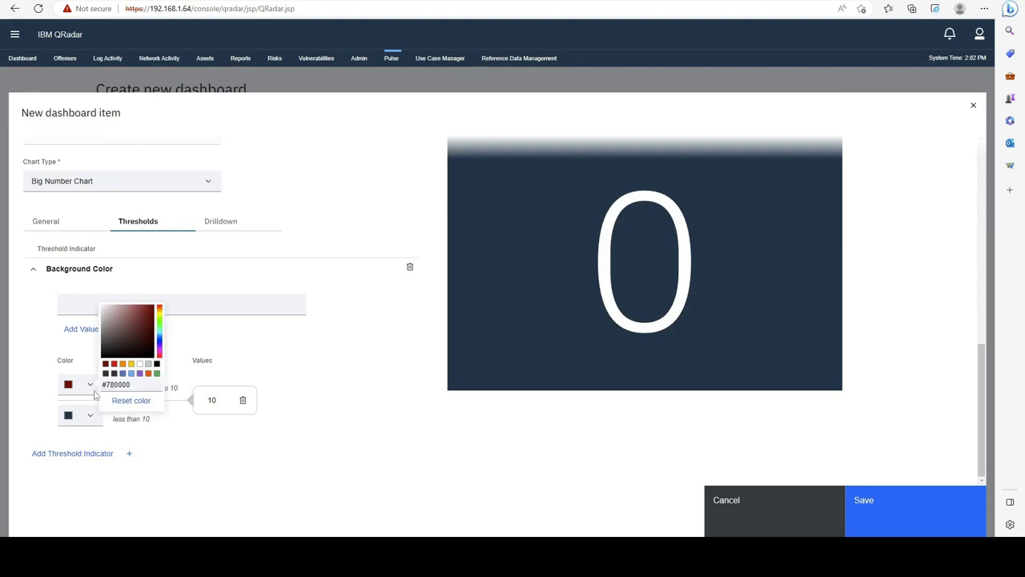
click(115, 375)
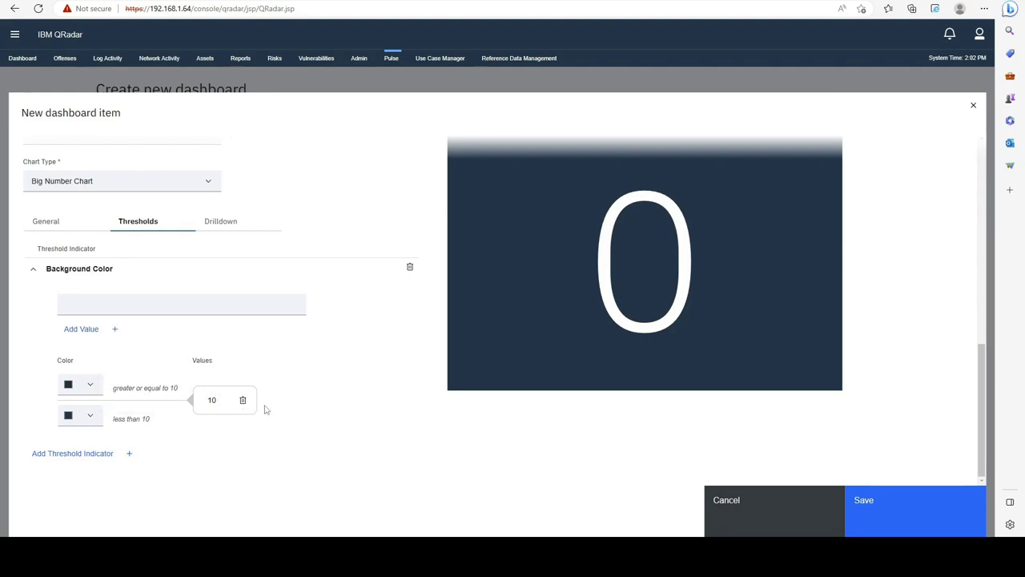
click(90, 419)
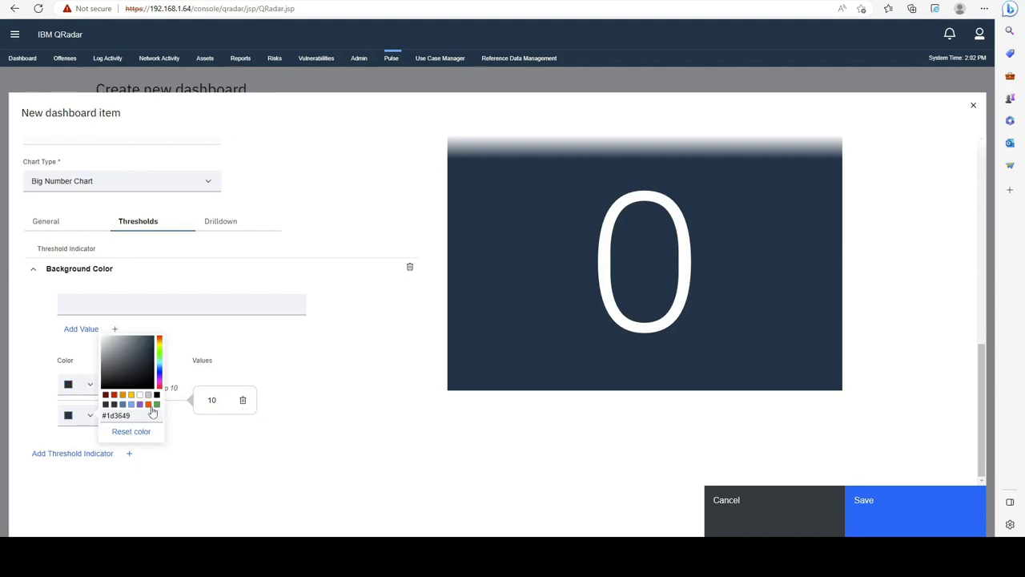
click(114, 396)
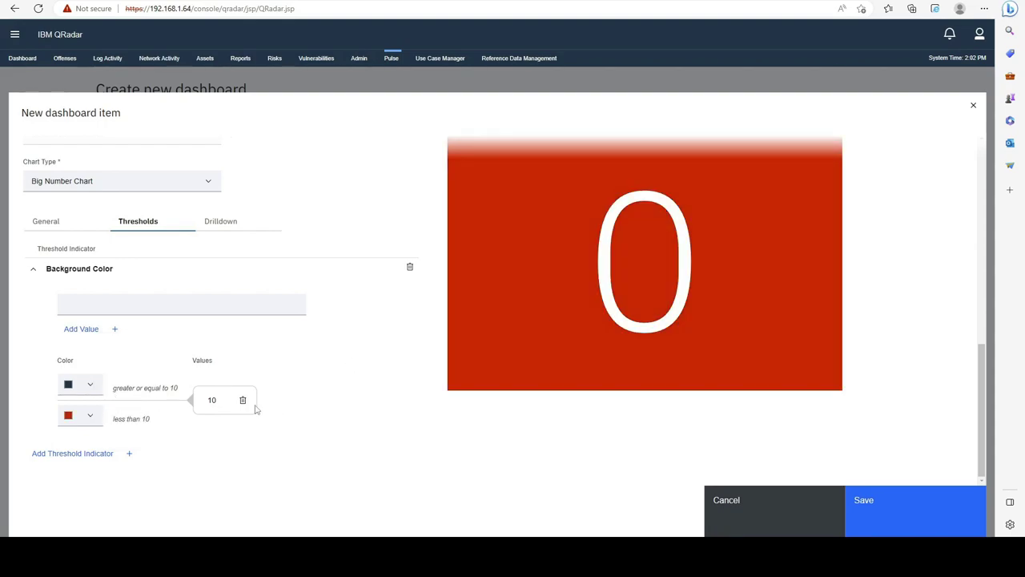
Rerun the EPS query and save the Default Domain EPS widget
scroll(251, 263, up, 2)
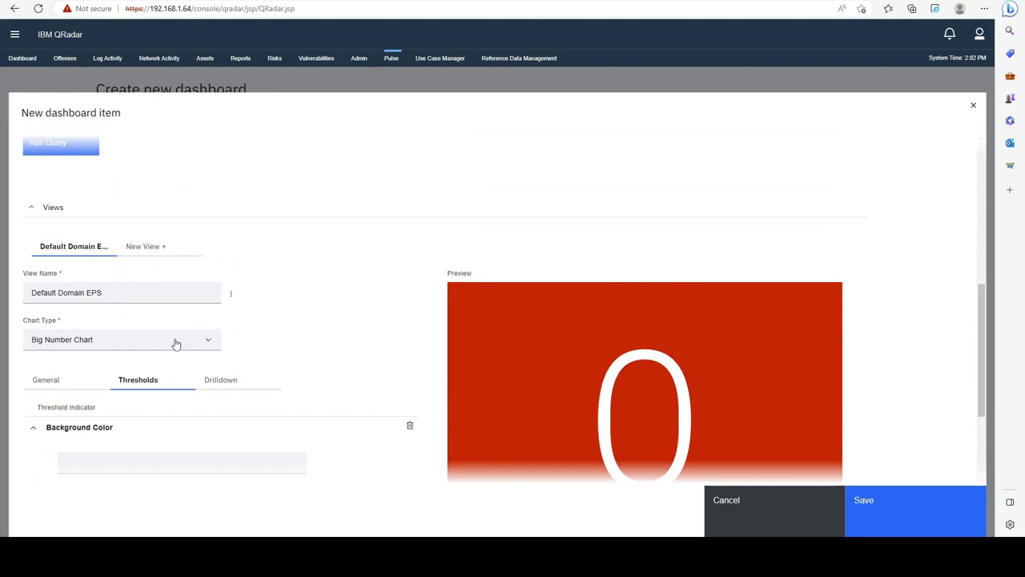
scroll(176, 344, up, 3)
click(80, 354)
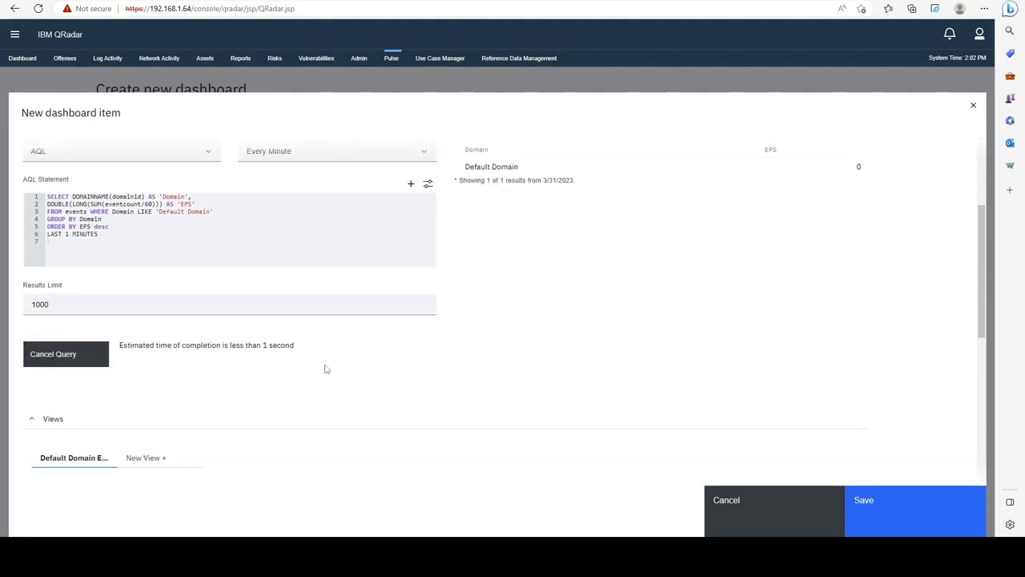
scroll(326, 368, up, 1)
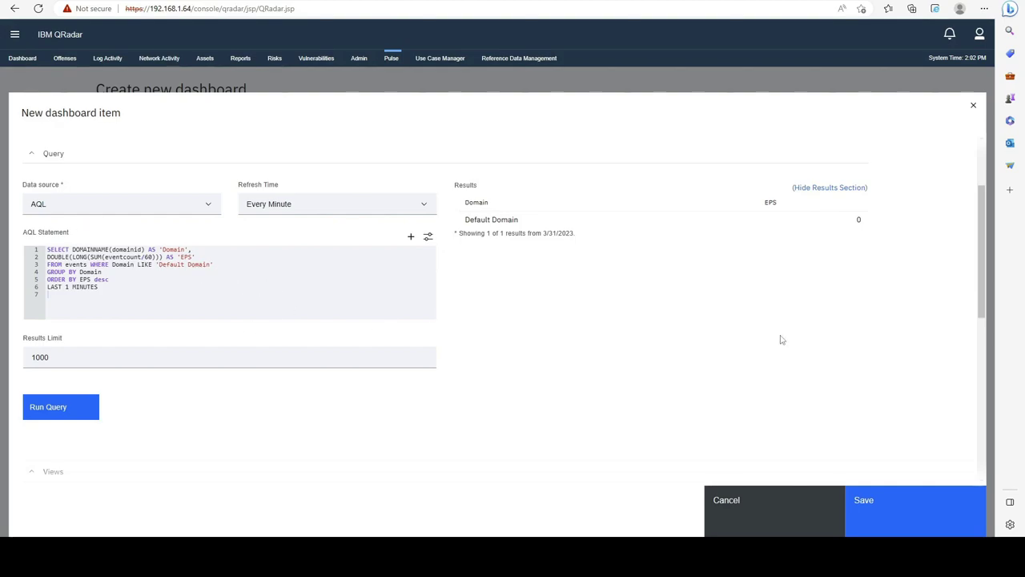
scroll(908, 451, down, 10)
click(909, 507)
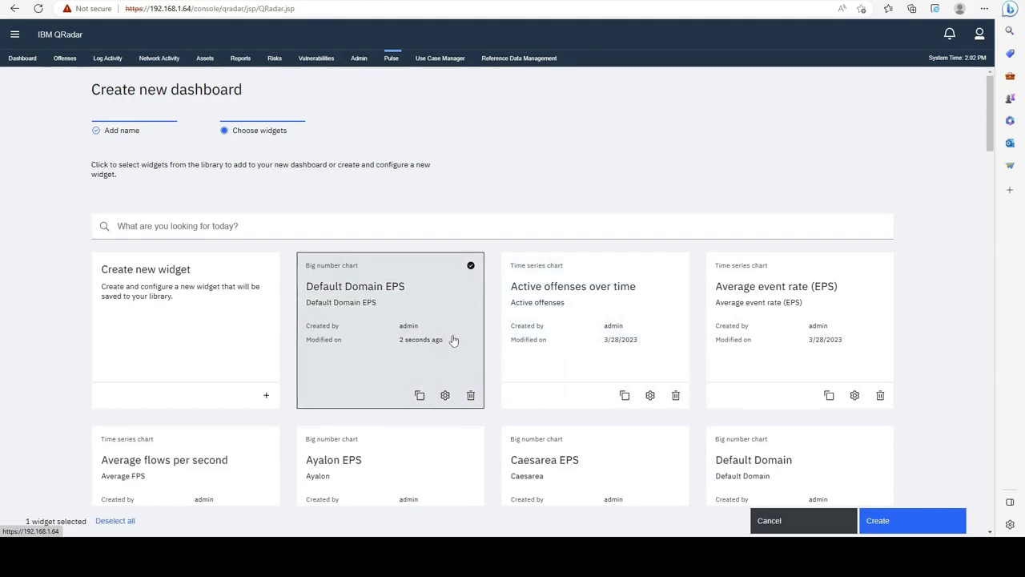
Filter the widget library with 'log sourc' to list the log source widgets
click(406, 228)
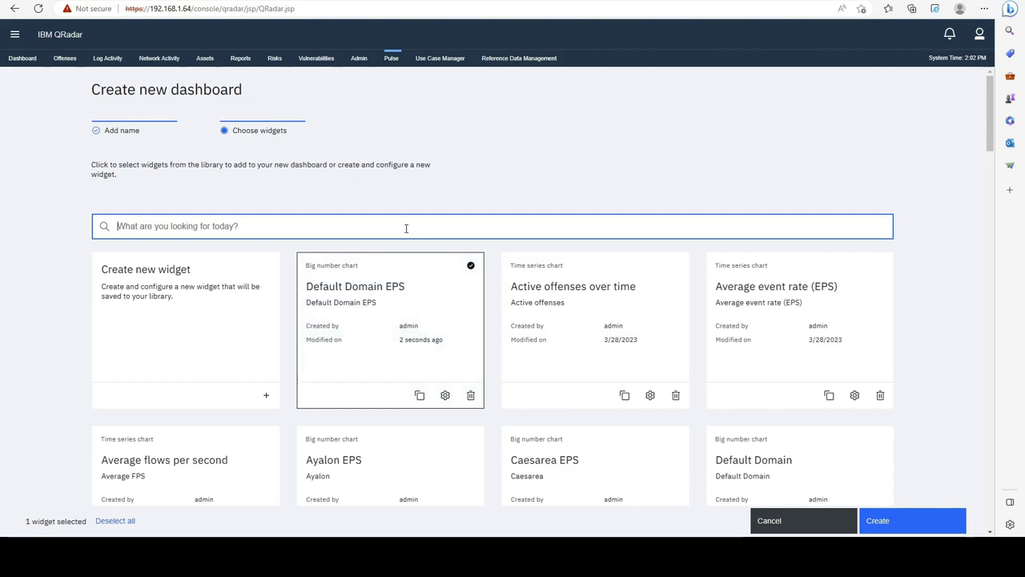
text(log source)
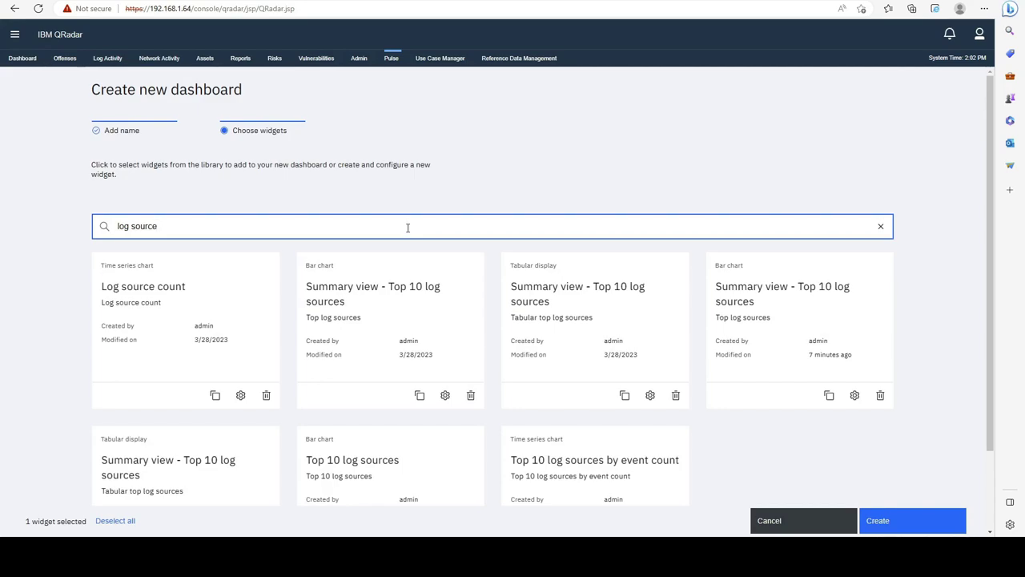
scroll(485, 221, down, 2)
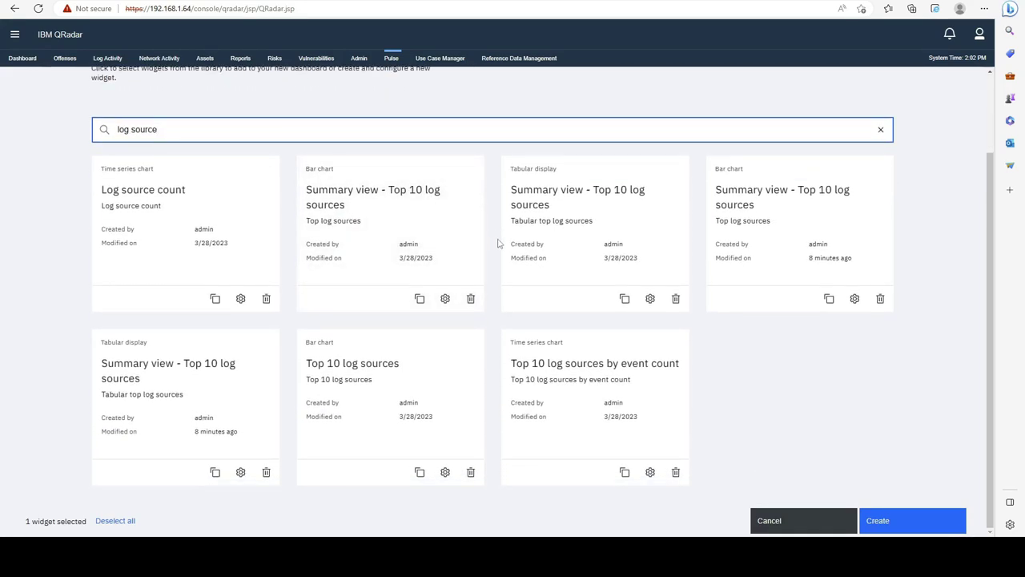
Open the Top 10 log sources widget settings and review its AQL query and description
click(445, 473)
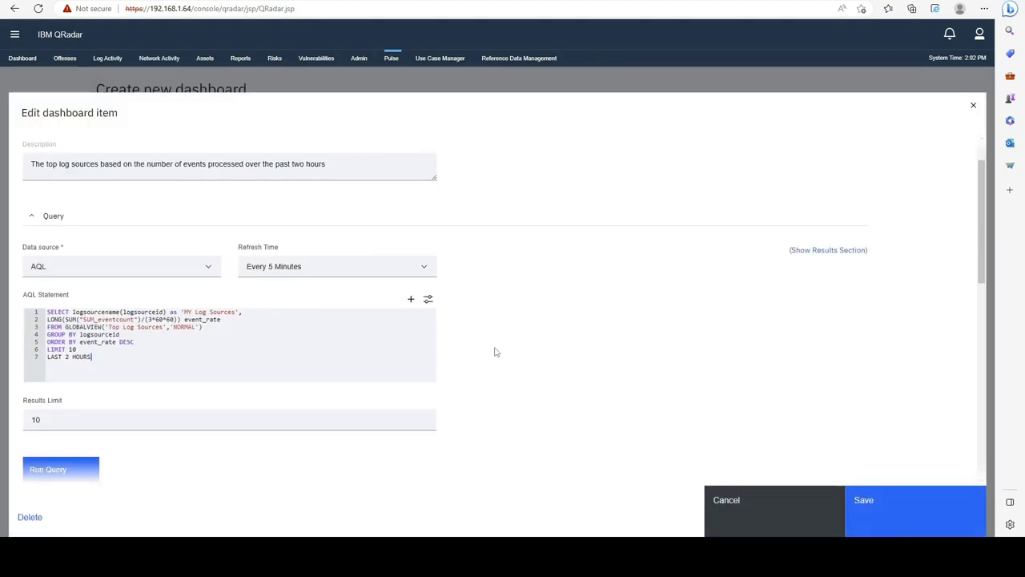
drag(120, 350, 49, 311)
click(139, 352)
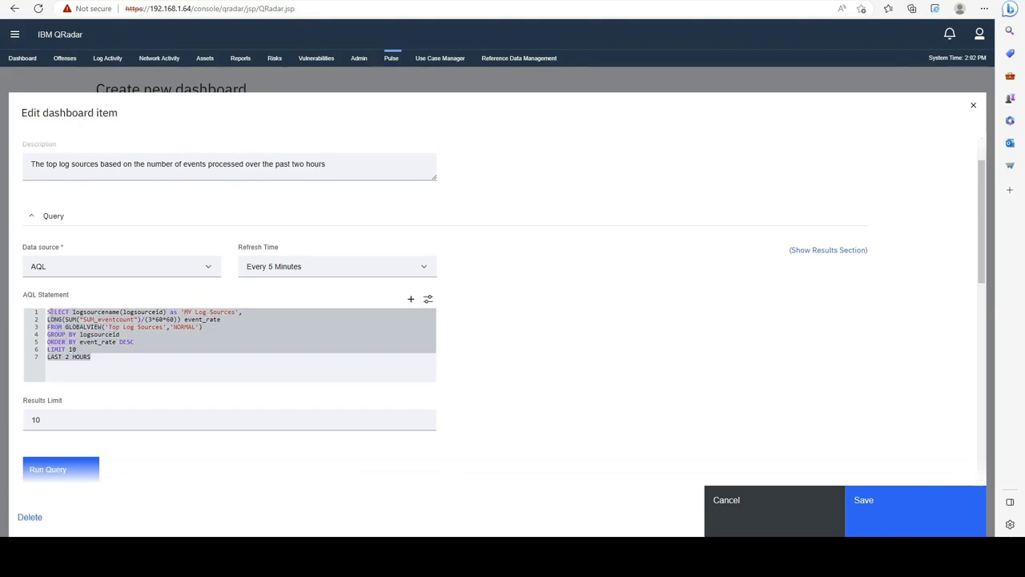
scroll(80, 319, down, 1)
scroll(248, 336, up, 2)
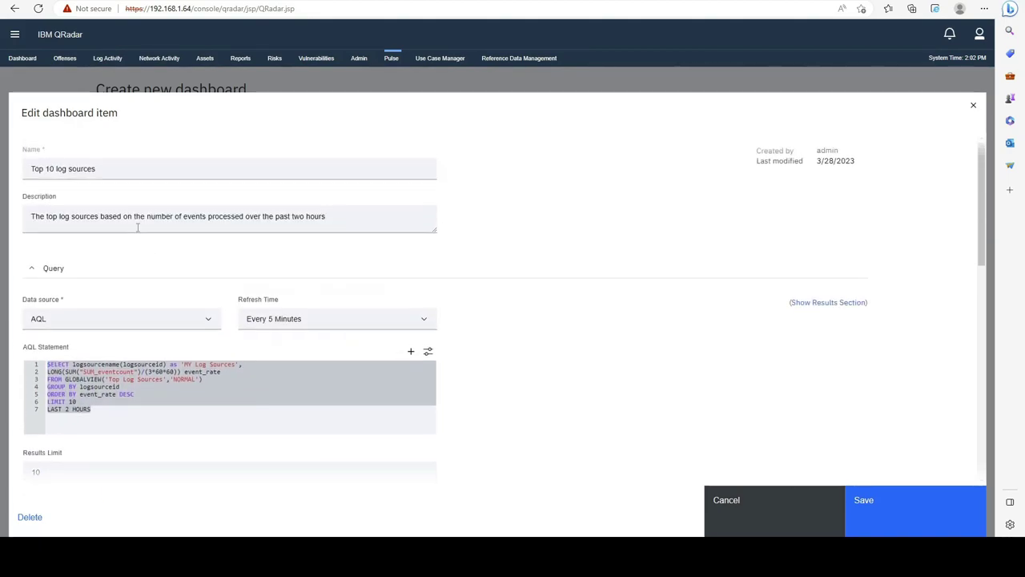
drag(31, 216, 577, 265)
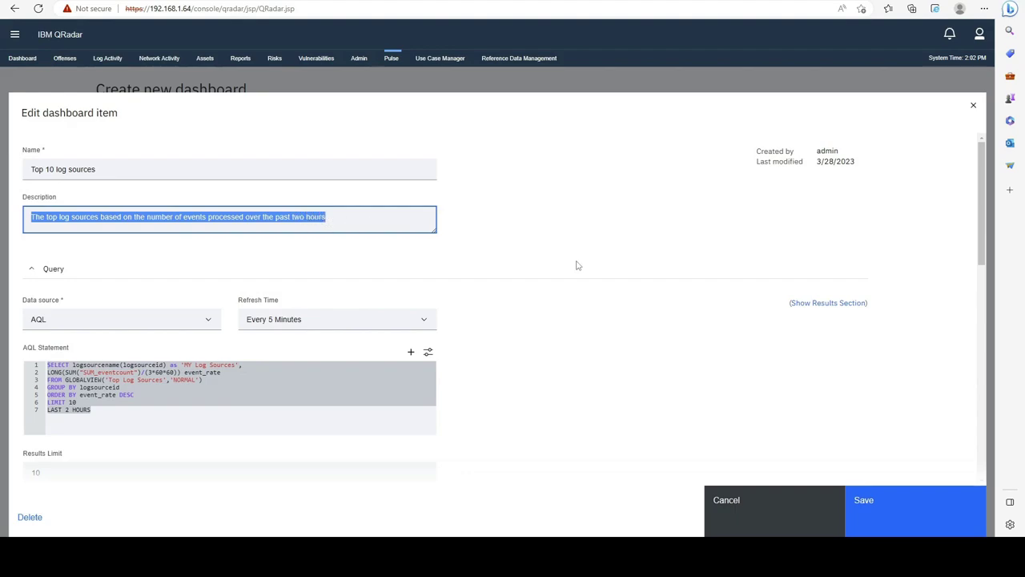
scroll(577, 264, down, 4)
scroll(512, 258, down, 3)
scroll(346, 286, up, 5)
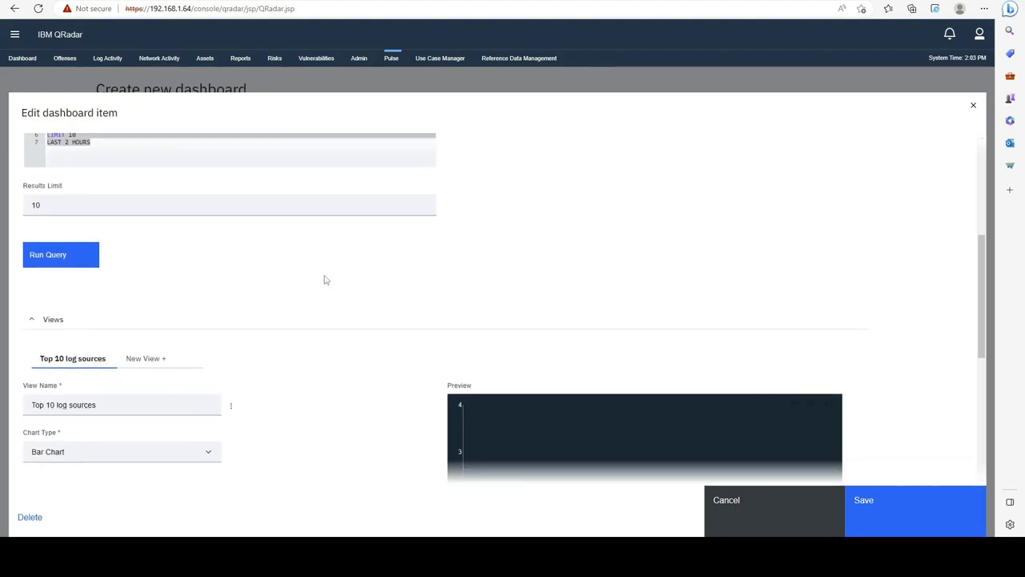
Run the Top 10 log sources query, check the preview, and save the widget
click(48, 363)
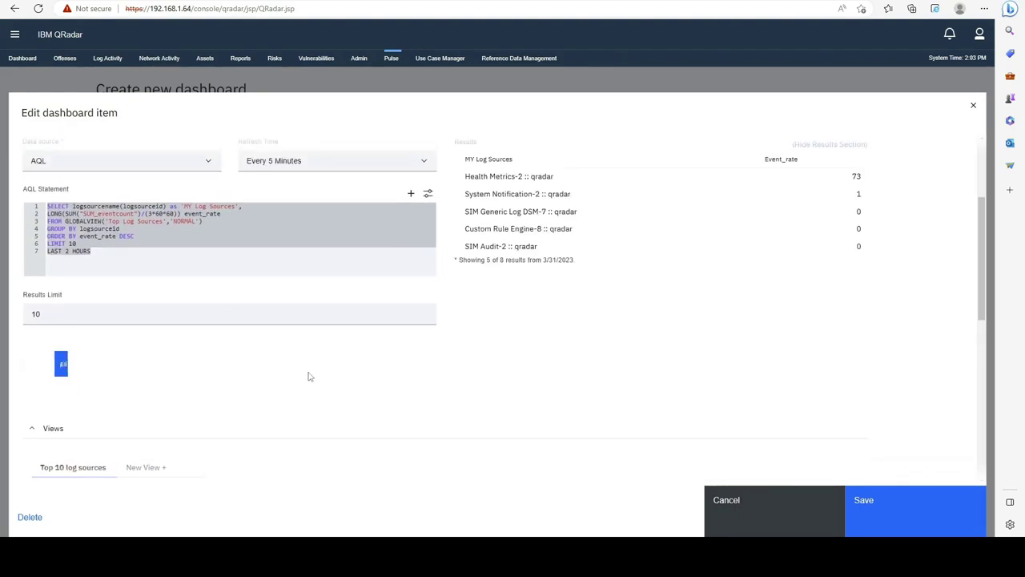
scroll(516, 293, down, 6)
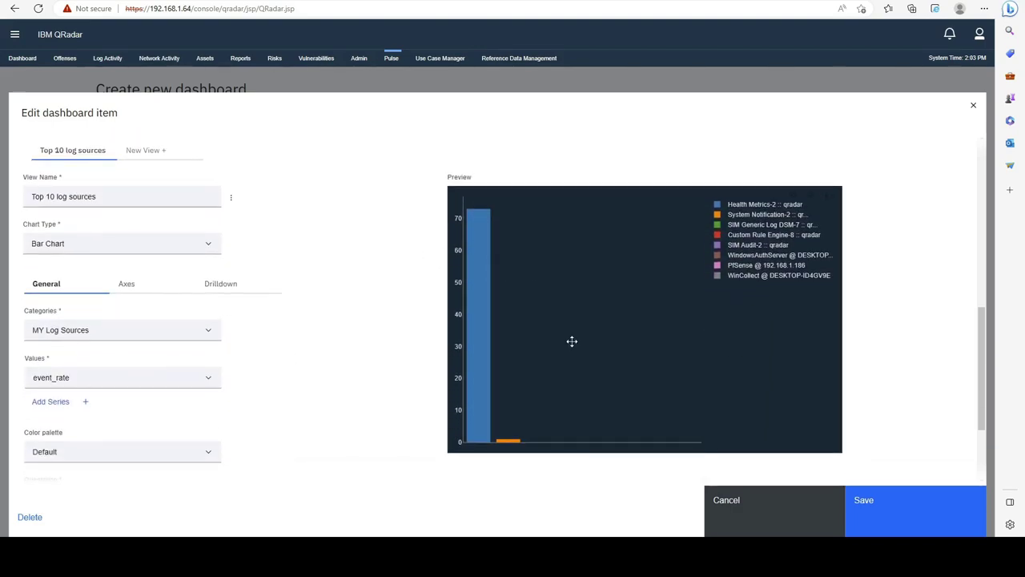
mouse_move(480, 287)
mouse_move(478, 231)
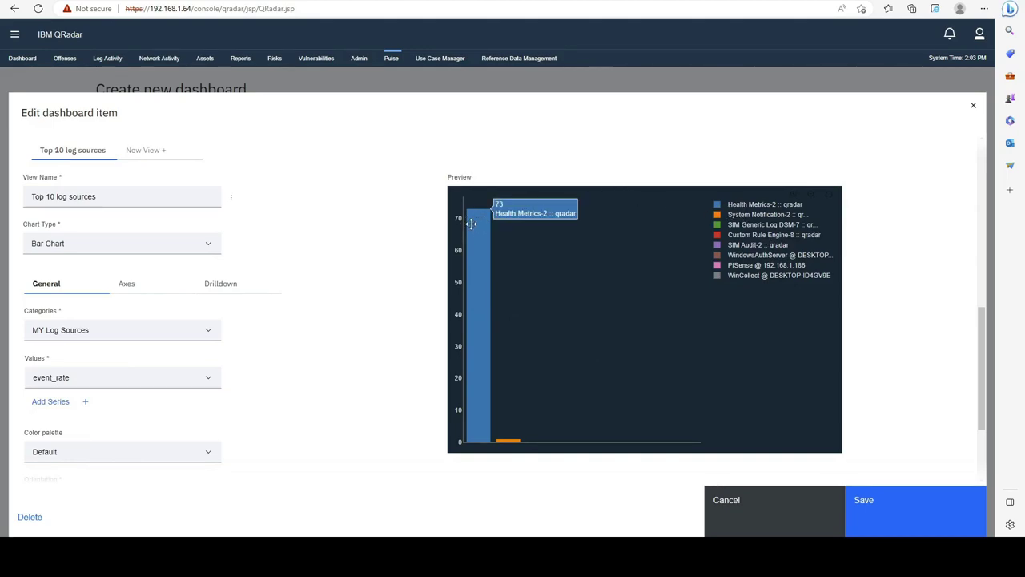
click(923, 515)
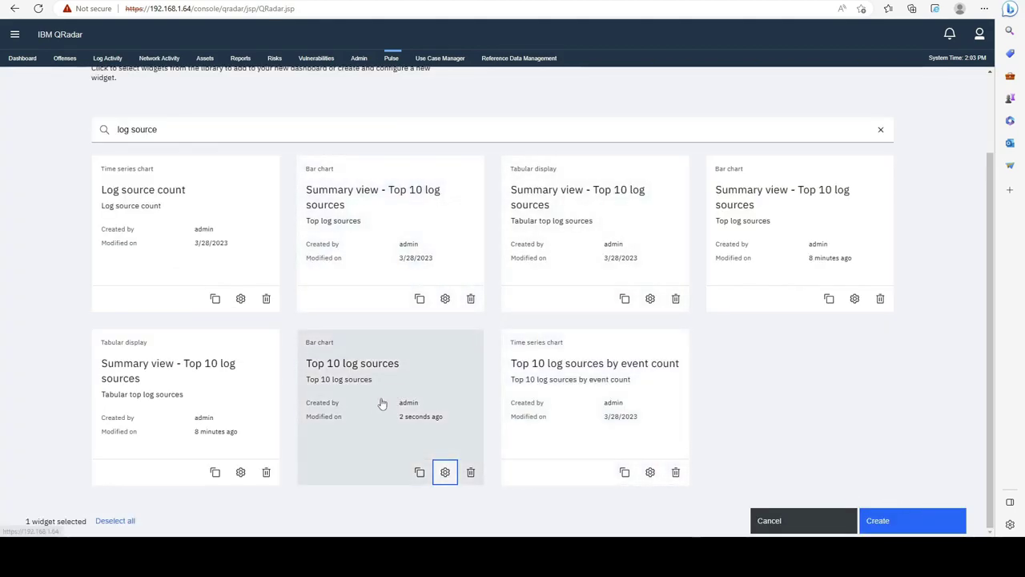
Create the dashboard with Default Domain EPS and Top 10 log sources, placing the chart below the EPS tile
click(383, 390)
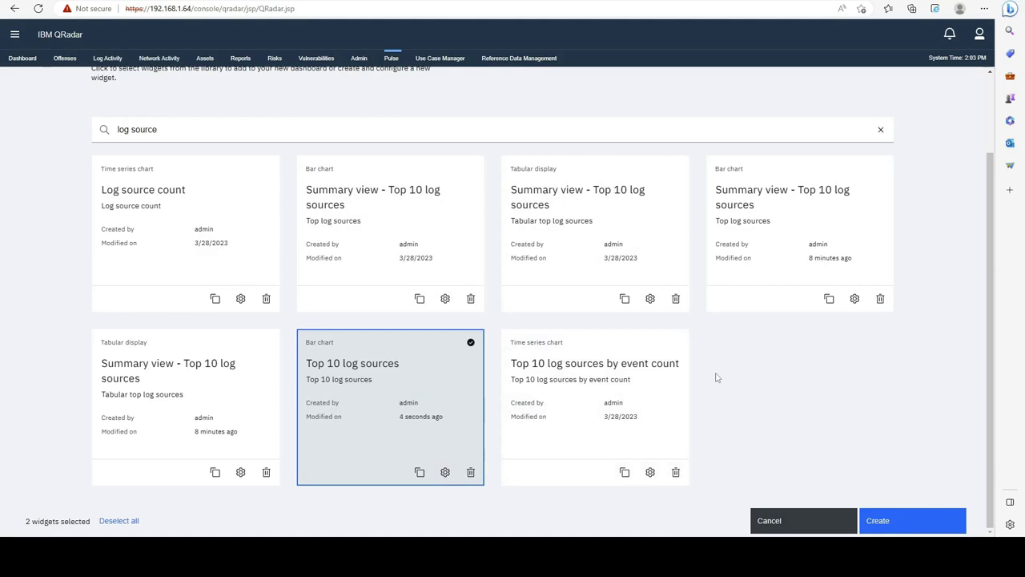
click(880, 521)
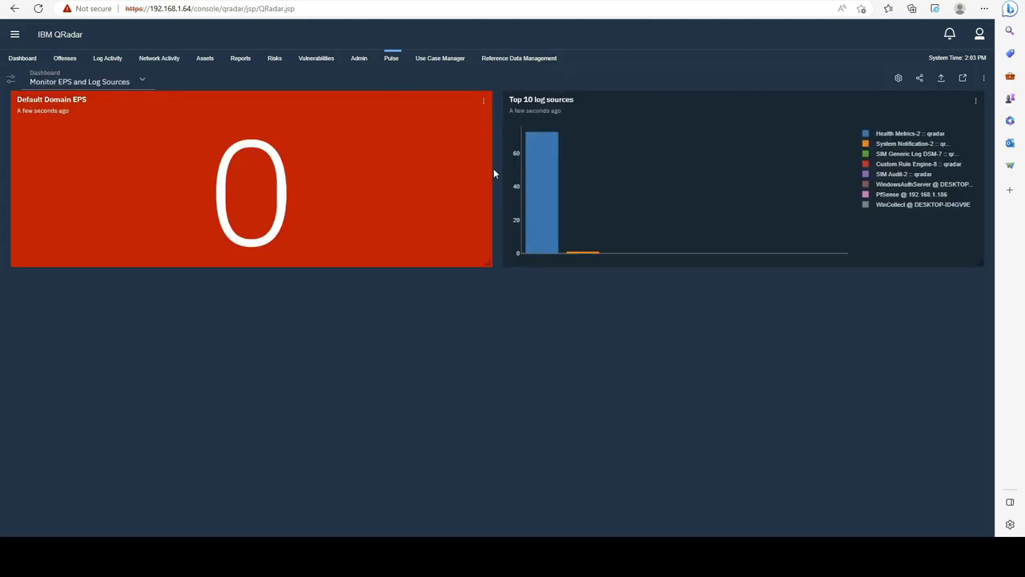
drag(625, 101, 254, 314)
Widen the Top 10 log sources chart across the dashboard, narrow the Default Domain EPS tile, and open dashboard settings
drag(492, 456, 969, 495)
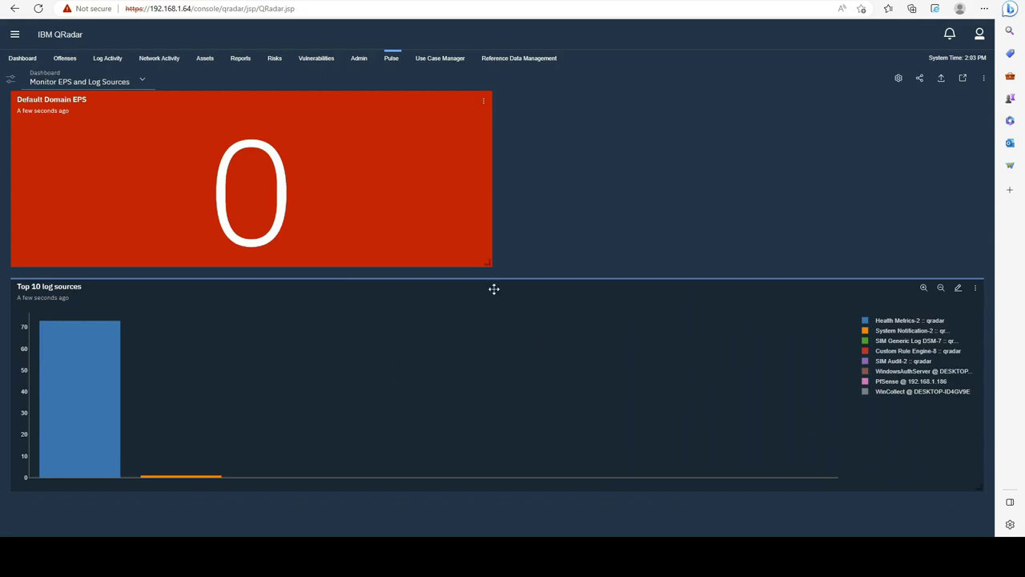
drag(489, 263, 261, 253)
click(270, 101)
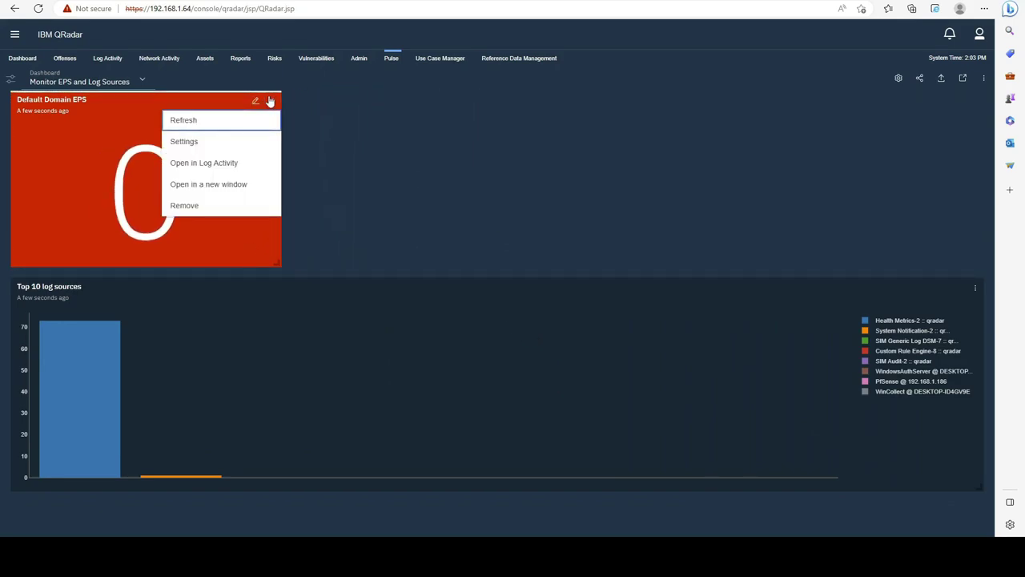
click(463, 153)
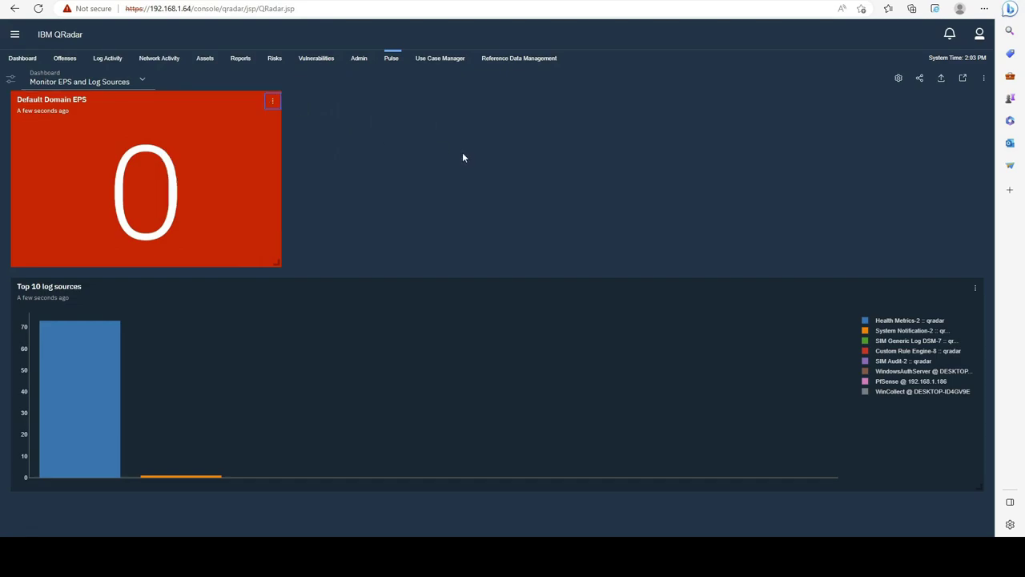
click(898, 78)
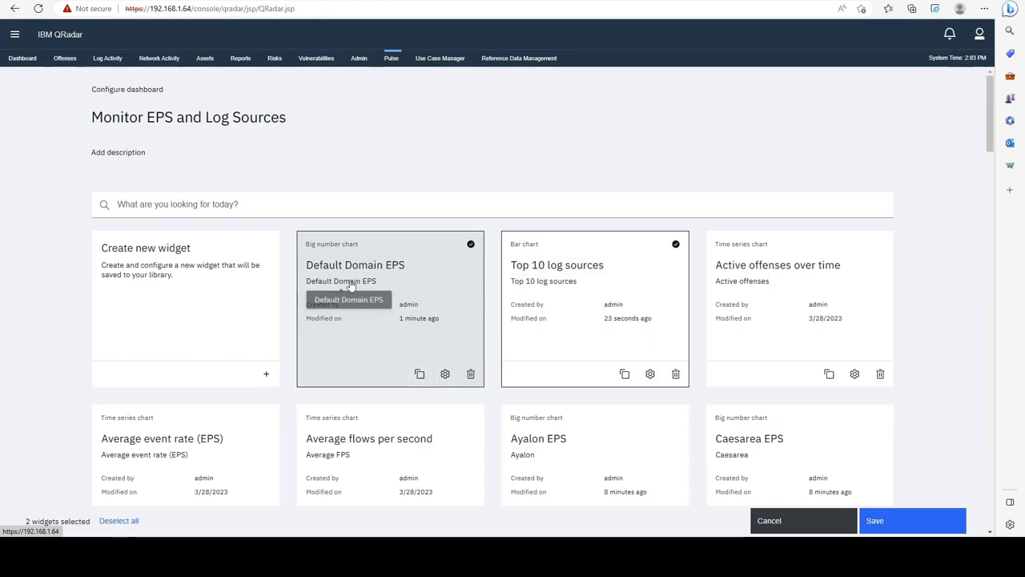
Duplicate Default Domain EPS and name the copy and its view 'Test Domain EPS'
click(418, 374)
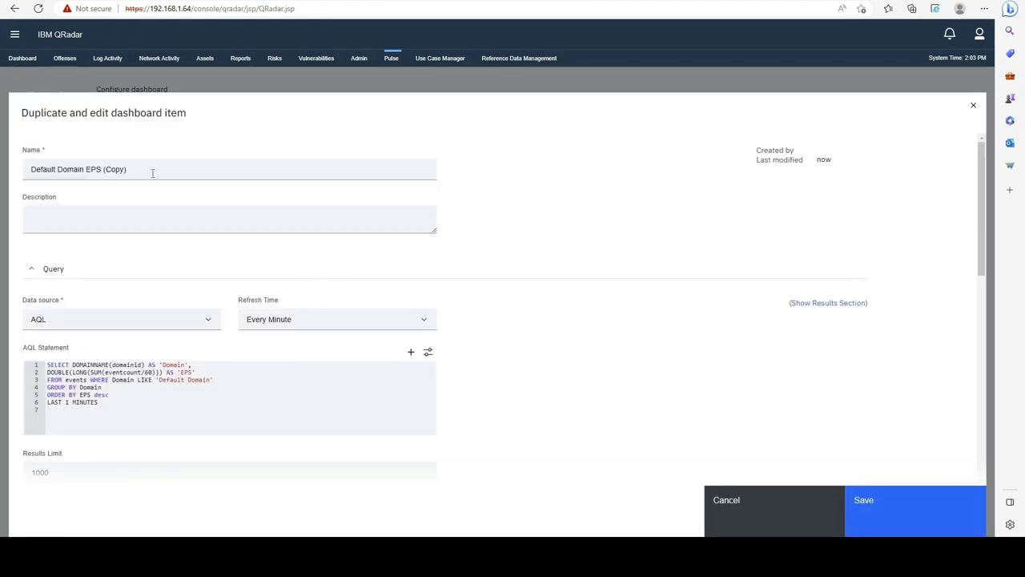
triple_click(152, 173)
text(Te)
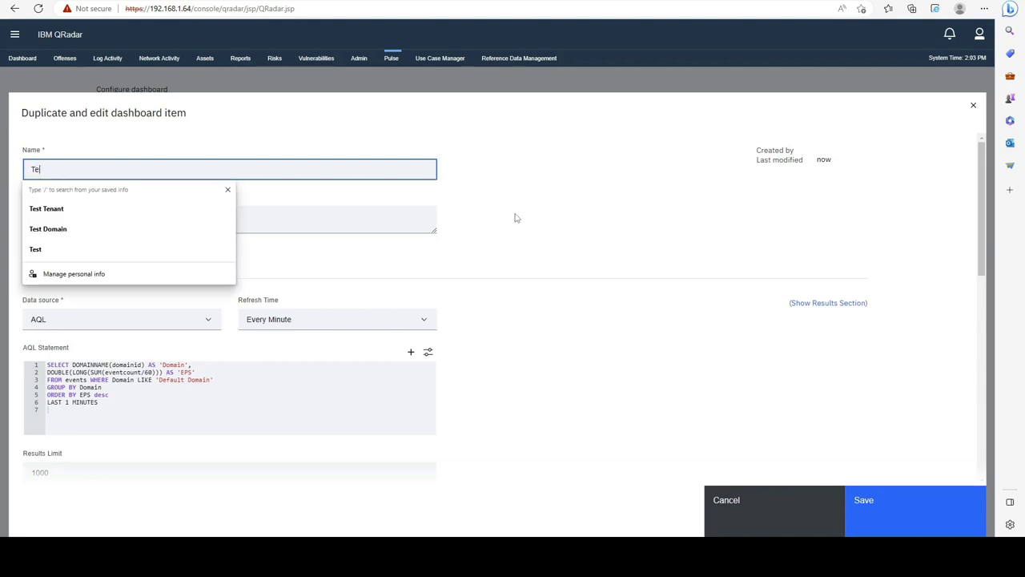
text(st Domain EPS)
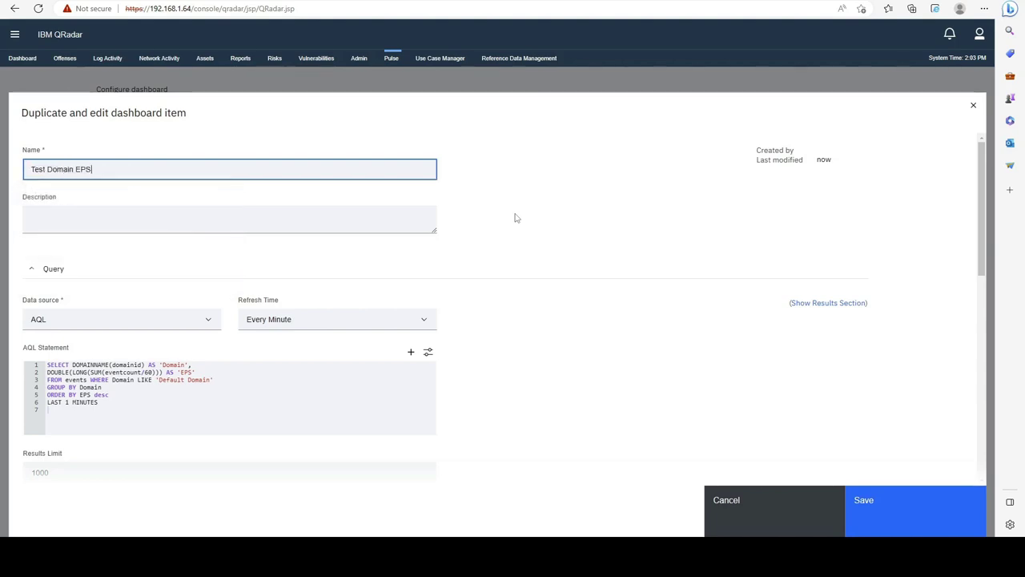
scroll(516, 218, down, 2)
scroll(508, 218, down, 4)
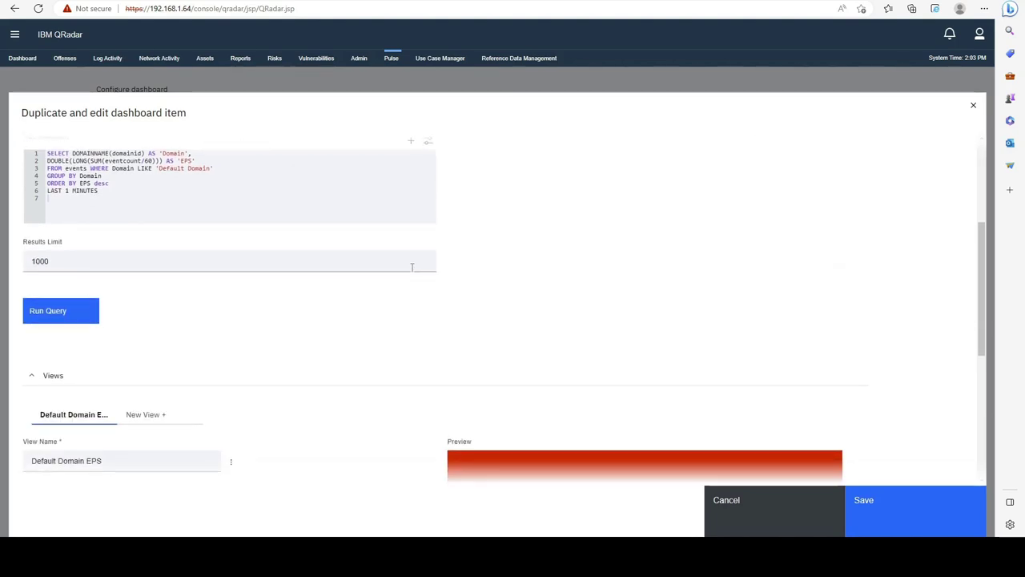
triple_click(136, 355)
text(Test)
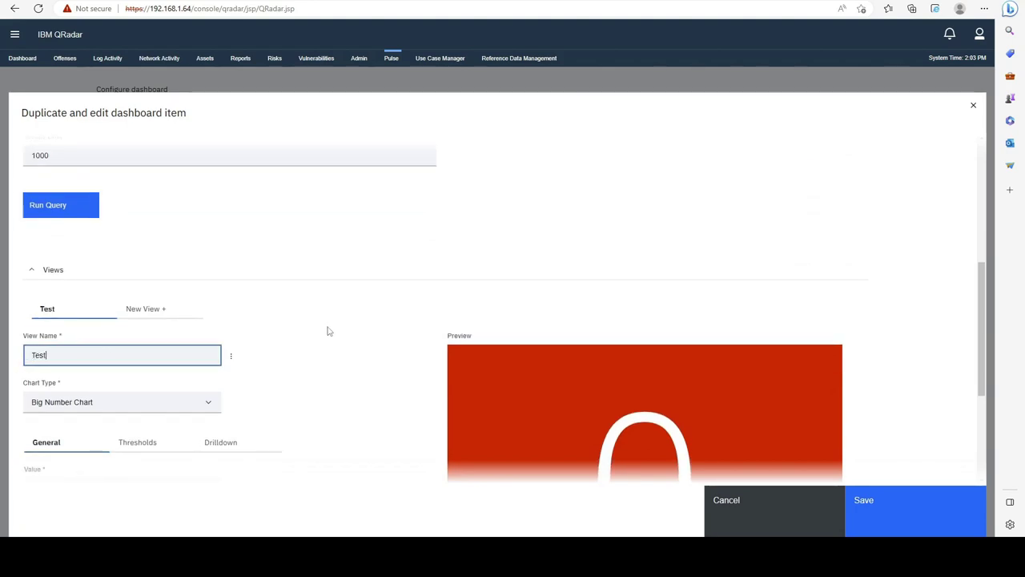
text( Domain EPS)
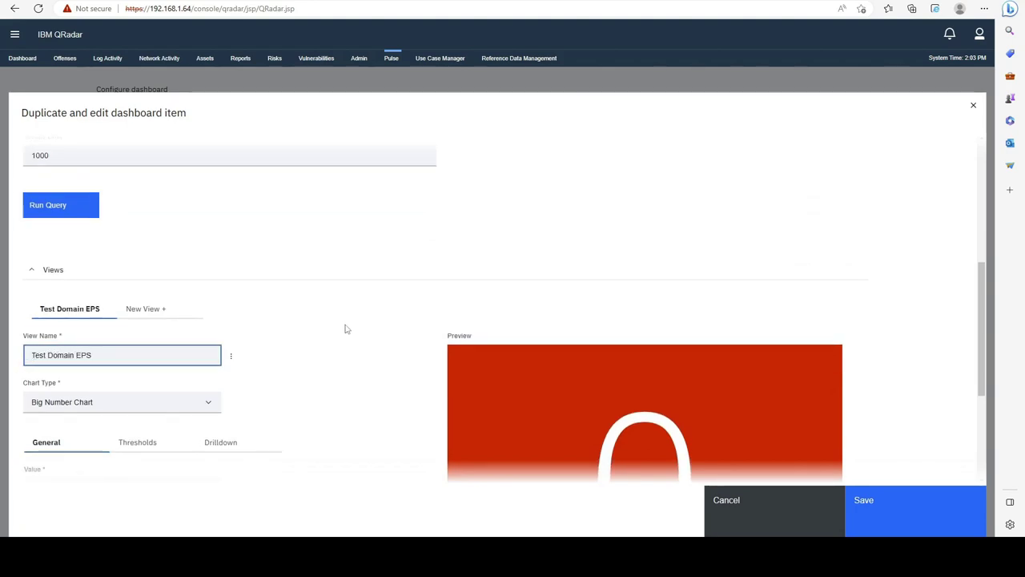
Change the query filter from 'Default Domain' to 'Test Domain' and run it
scroll(272, 298, up, 2)
drag(173, 221, 103, 229)
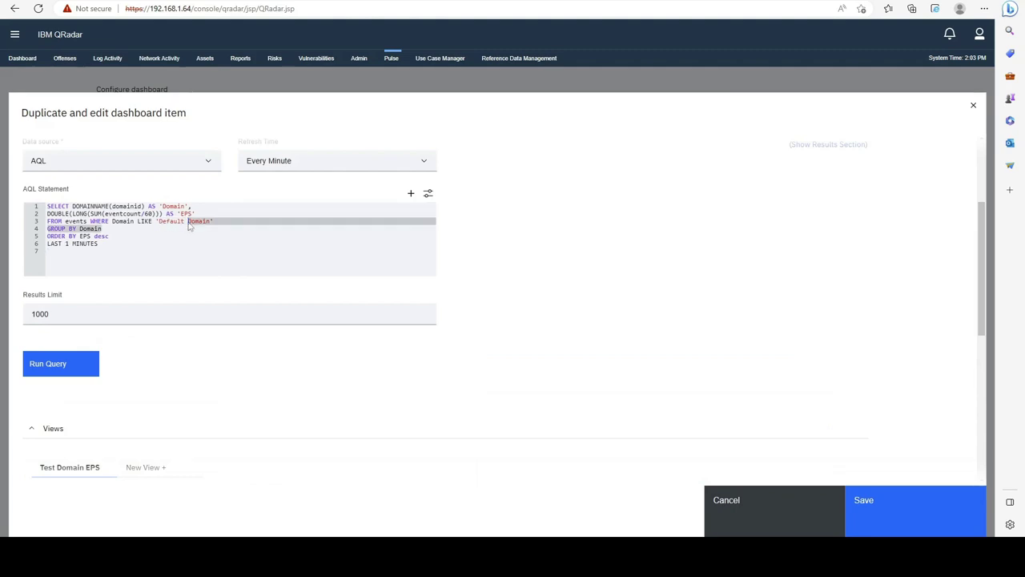
double_click(171, 221)
shift+click(211, 224)
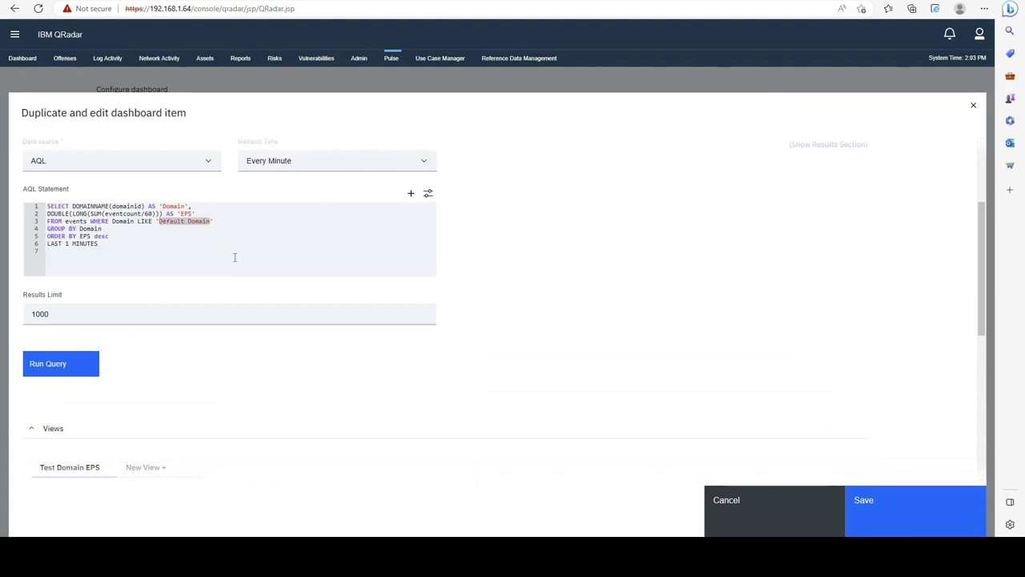
text(Test Do)
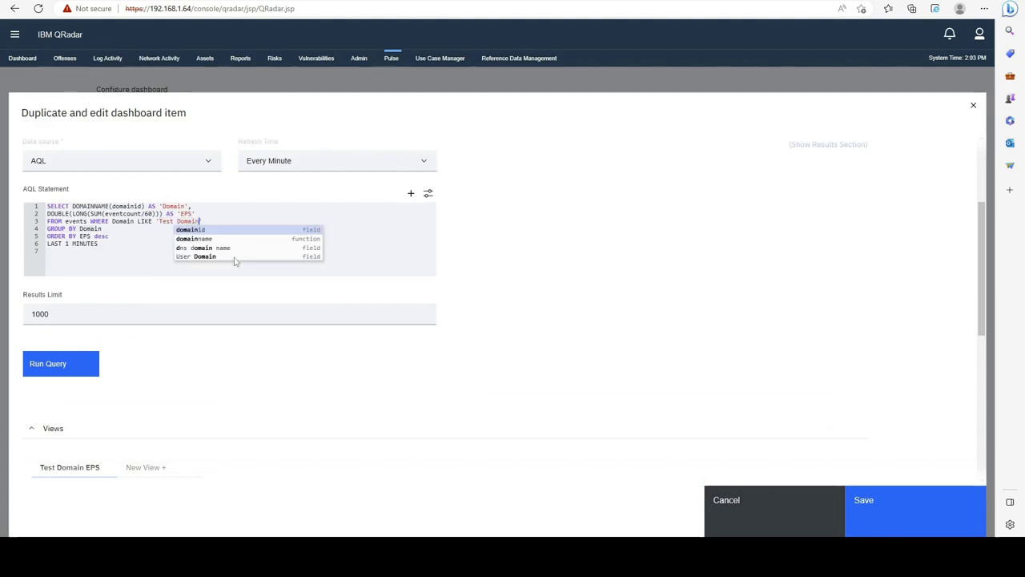
click(77, 362)
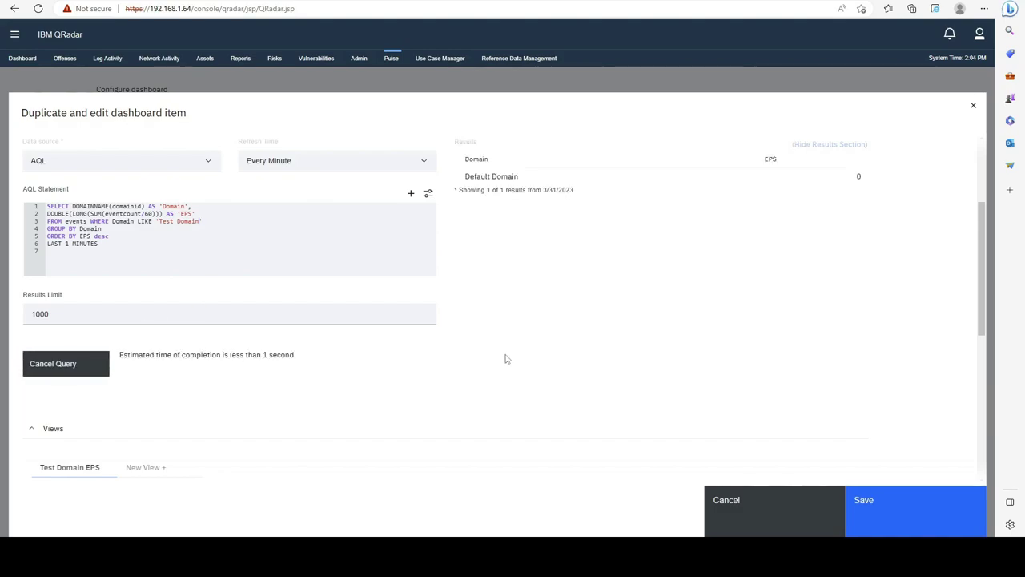
Set the big number's Value field to Domain and rerun the Test Domain query
scroll(505, 320, down, 5)
click(113, 311)
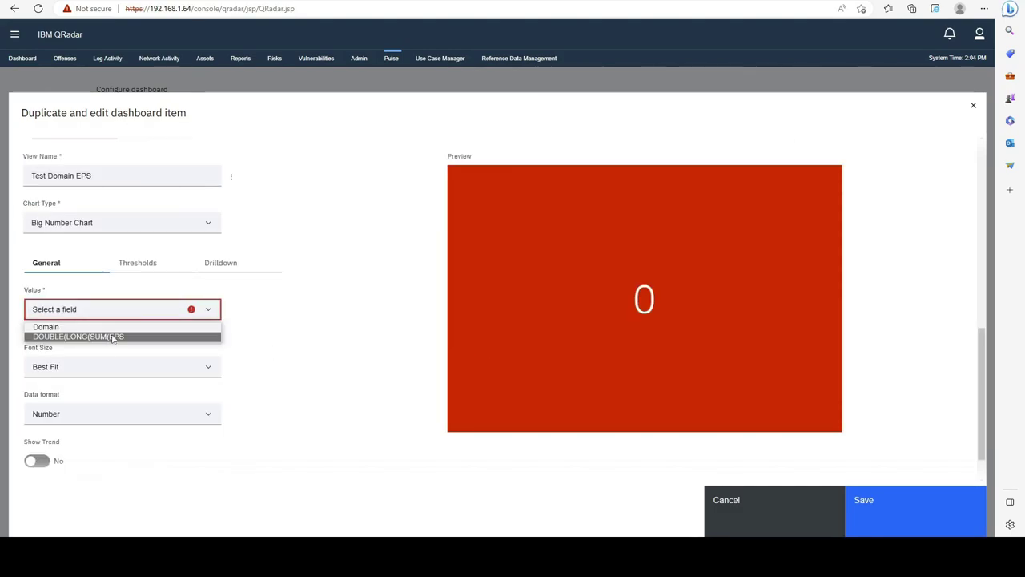
click(130, 327)
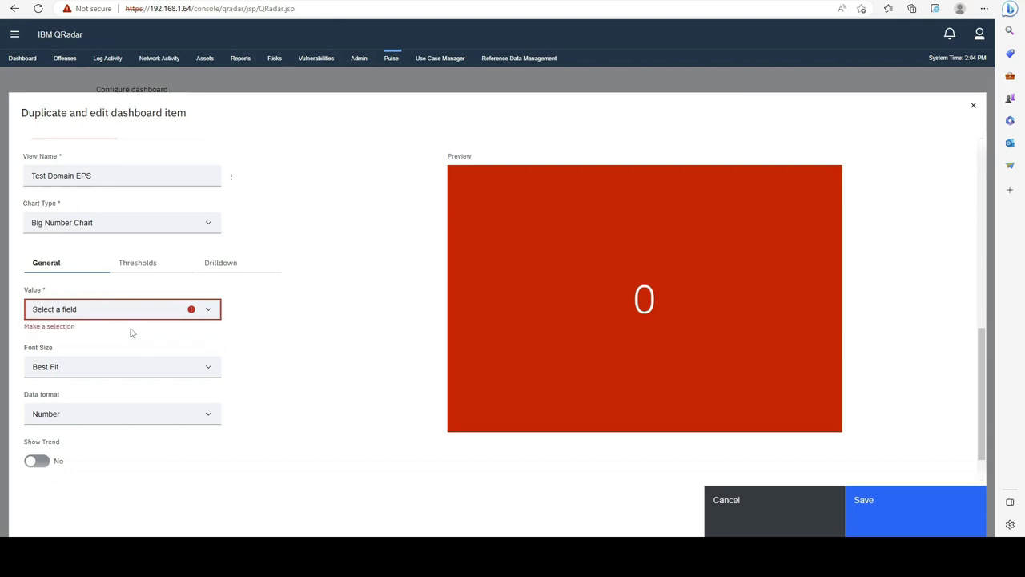
scroll(296, 347, down, 1)
scroll(294, 348, up, 3)
scroll(294, 347, up, 3)
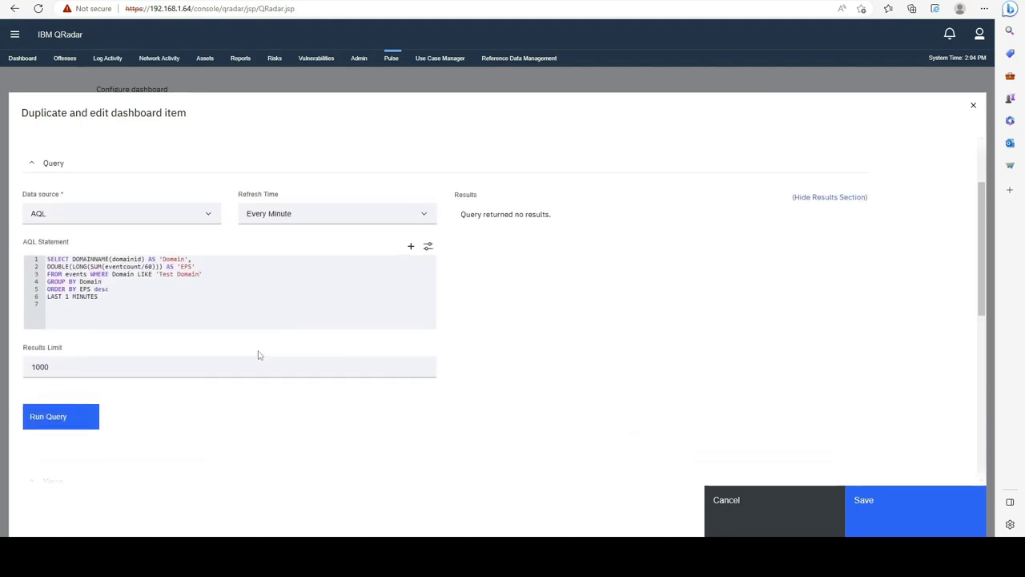
click(92, 415)
click(96, 423)
scroll(256, 344, down, 5)
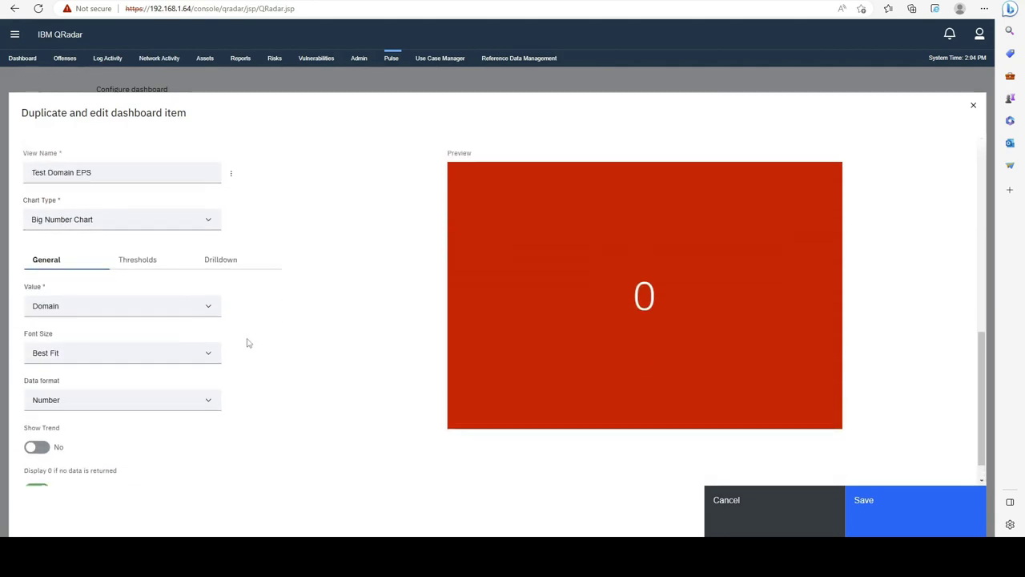
scroll(247, 342, up, 2)
scroll(128, 342, down, 2)
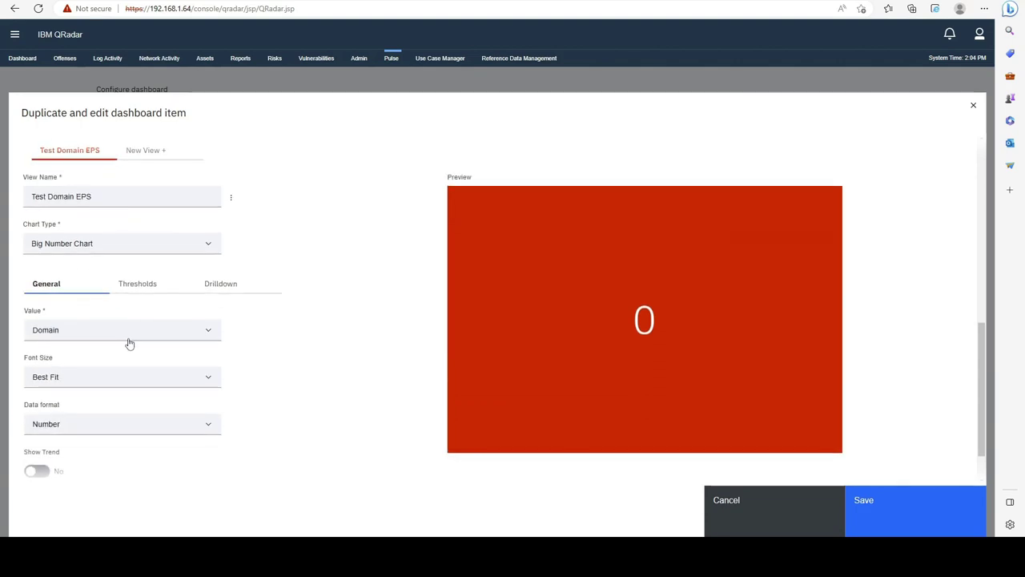
scroll(739, 468, up, 2)
Save the Test Domain EPS widget and dashboard, then move the tile beside Default Domain EPS
click(873, 503)
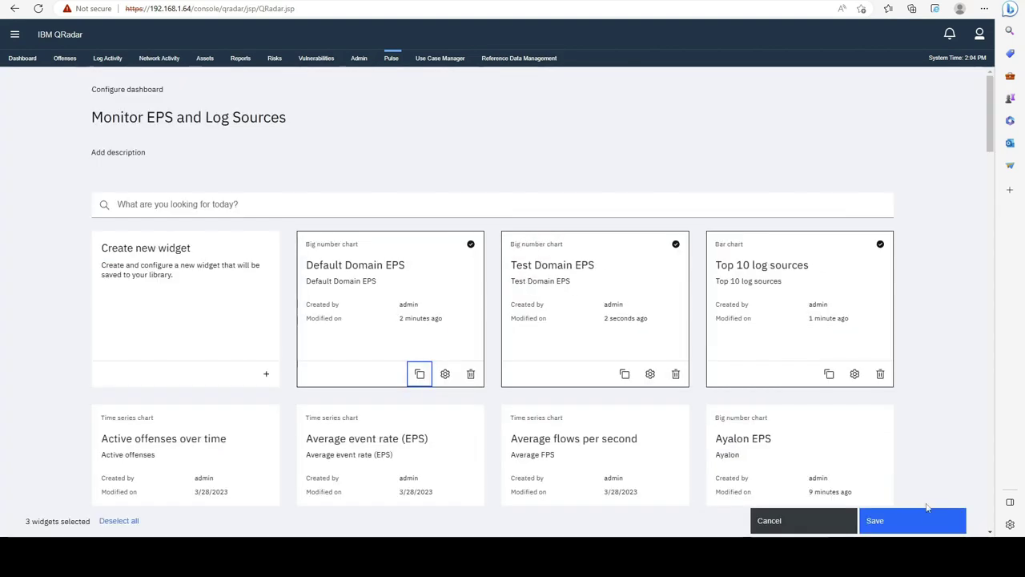
click(881, 518)
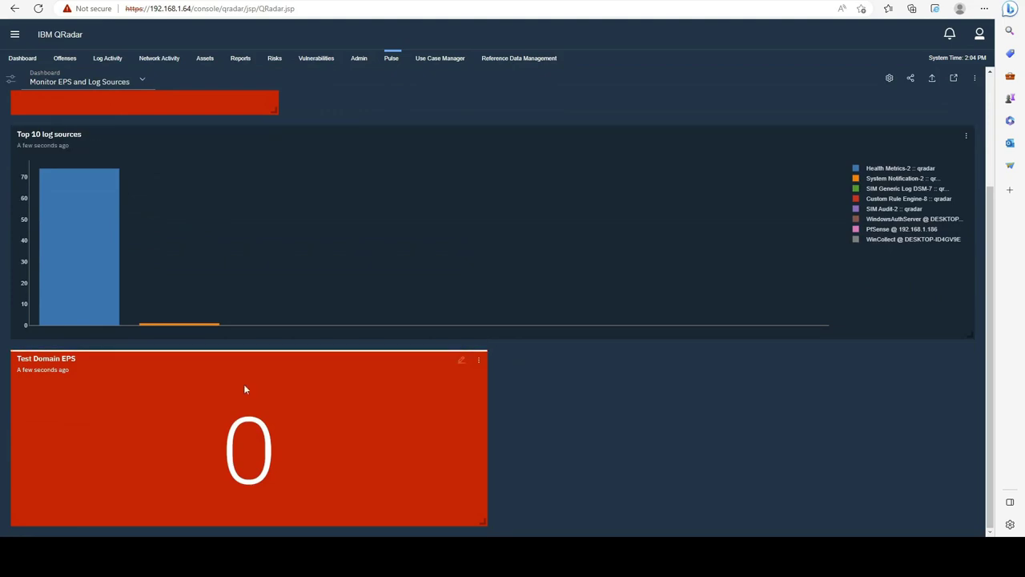
drag(273, 364, 524, 132)
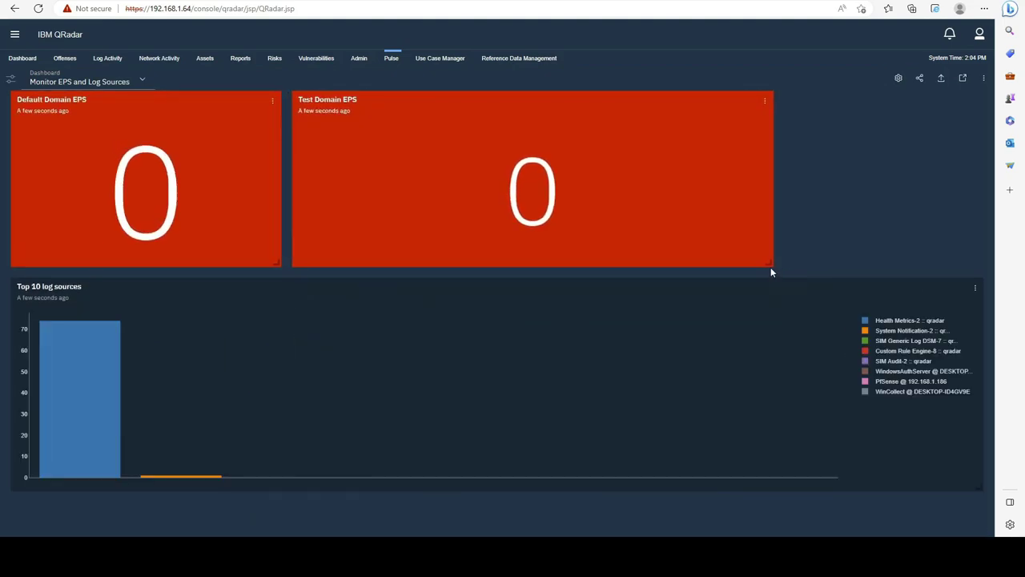
Narrow the Test Domain EPS tile, then run its query in the editor and cancel without saving
drag(768, 263, 559, 263)
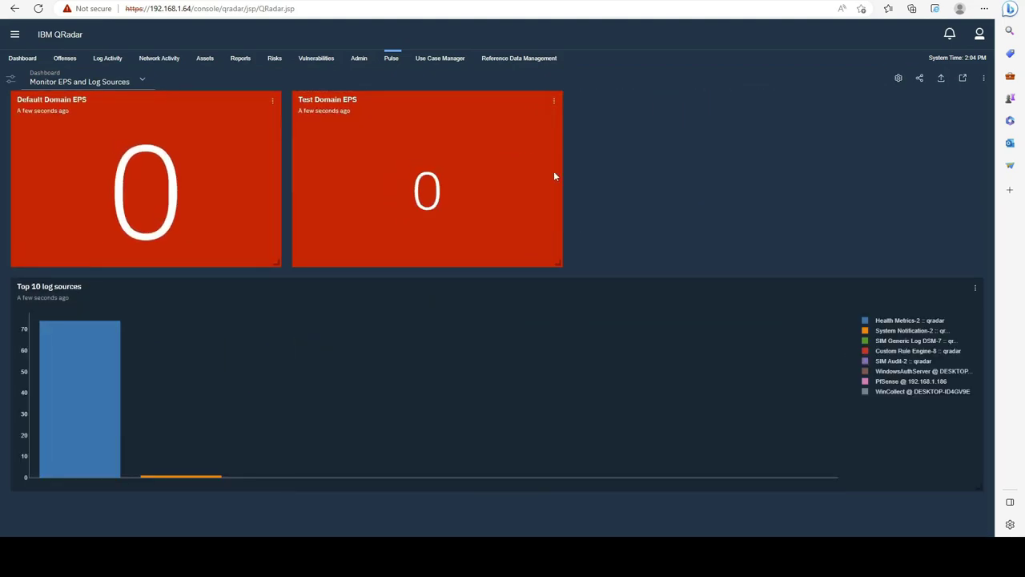
click(553, 101)
click(529, 120)
scroll(321, 265, down, 2)
click(94, 415)
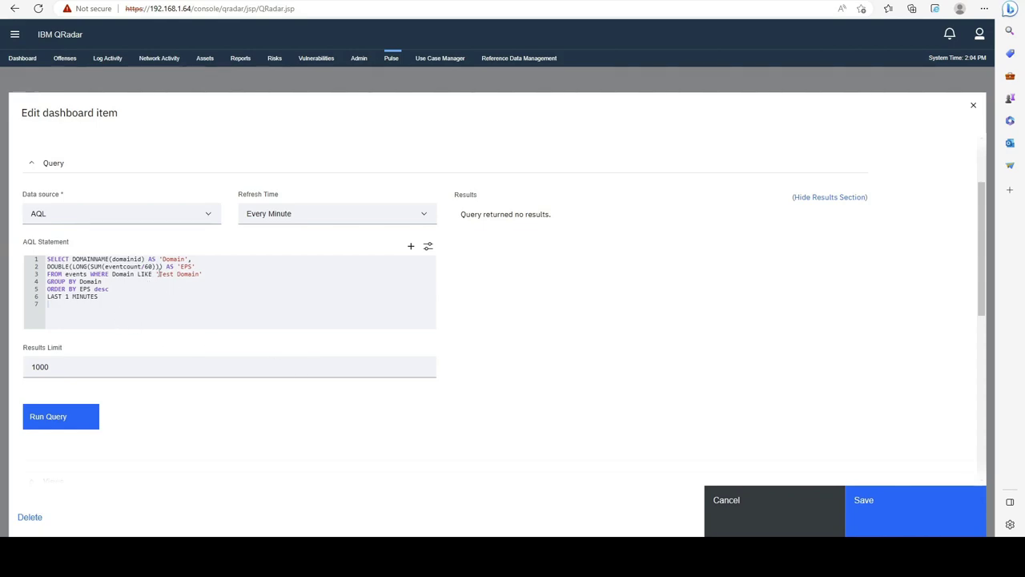
drag(159, 274, 197, 274)
click(794, 501)
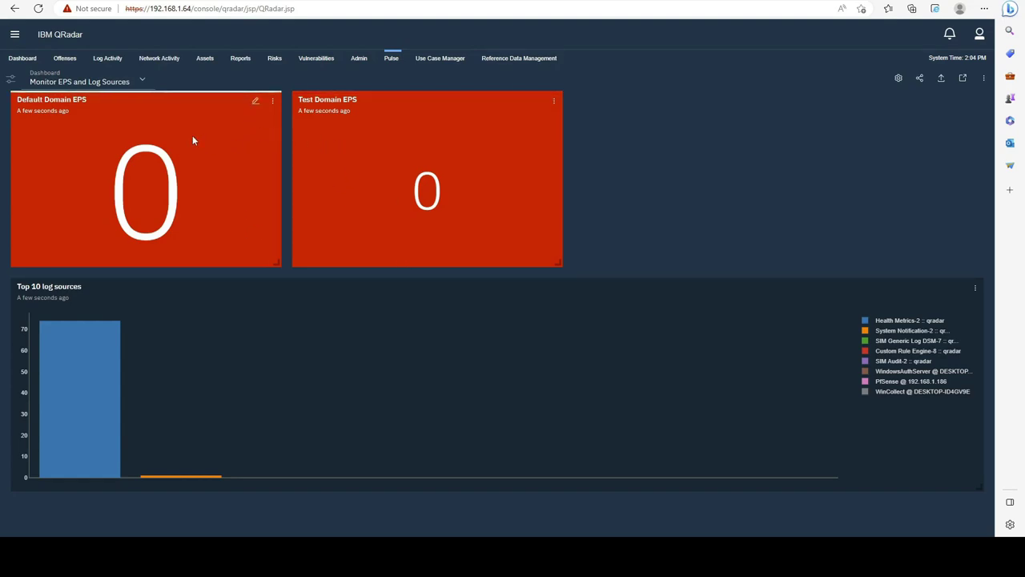
Open the Default Domain EPS widget editor and run its query
click(253, 102)
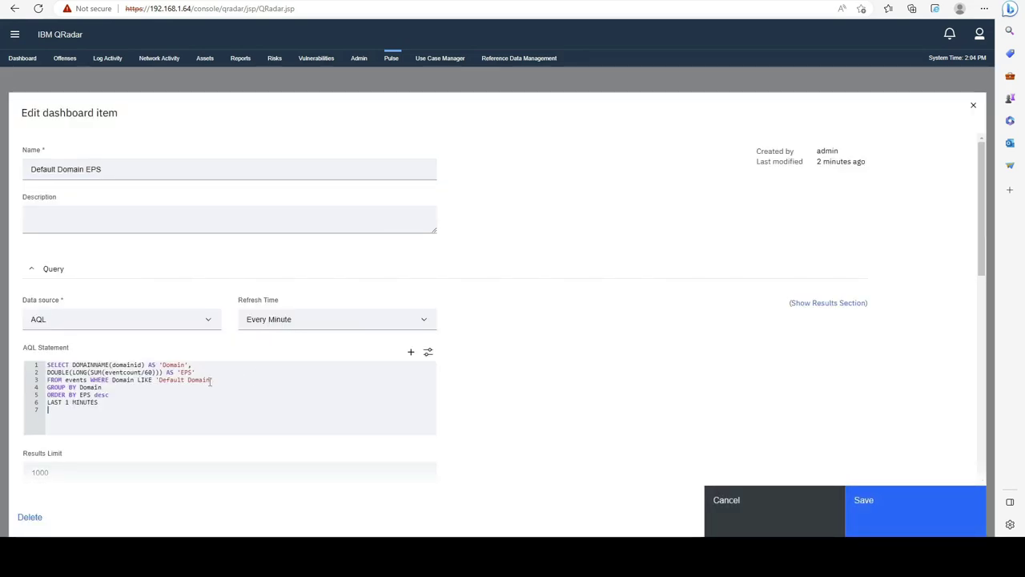
scroll(160, 416, down, 2)
click(80, 416)
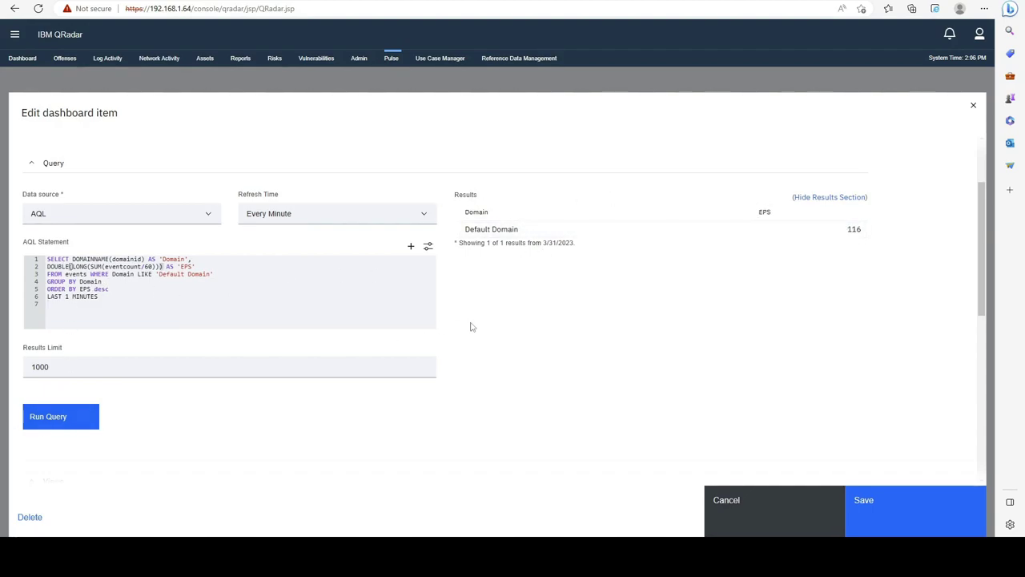
Add the missing closing parenthesis after eventcount, rerun the query, and copy the whole query text
click(217, 292)
click(163, 267)
key(Left)
key(Left)
key(Left)
key(Left)
key(Left)
text())
click(89, 417)
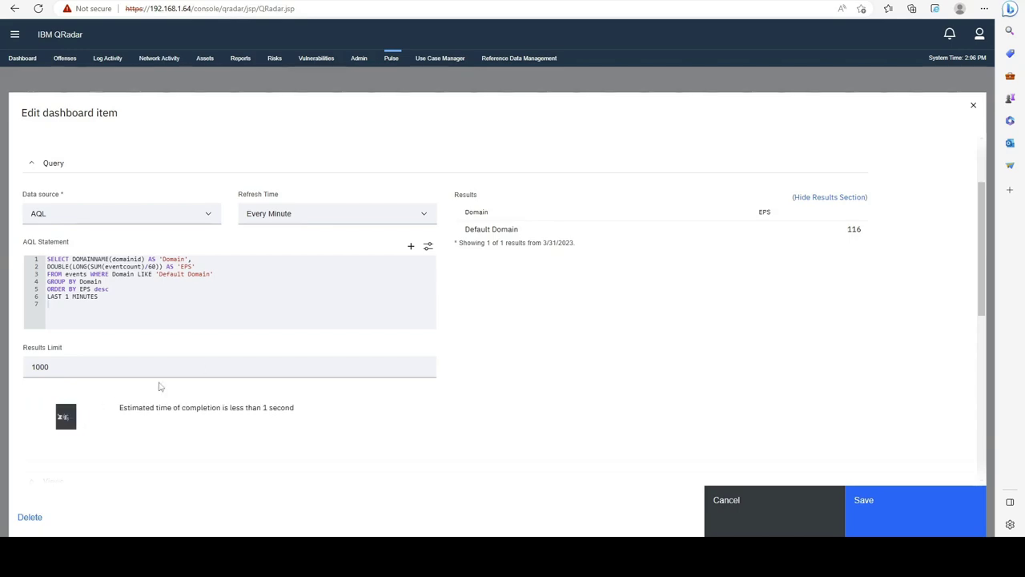
double_click(863, 232)
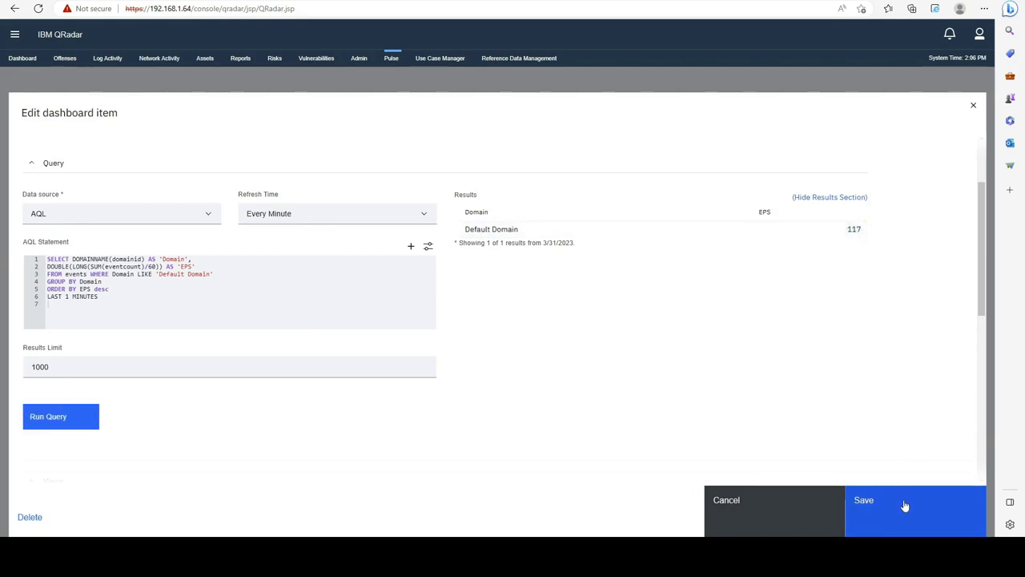
click(313, 317)
key(ctrl+a)
key(ctrl+c)
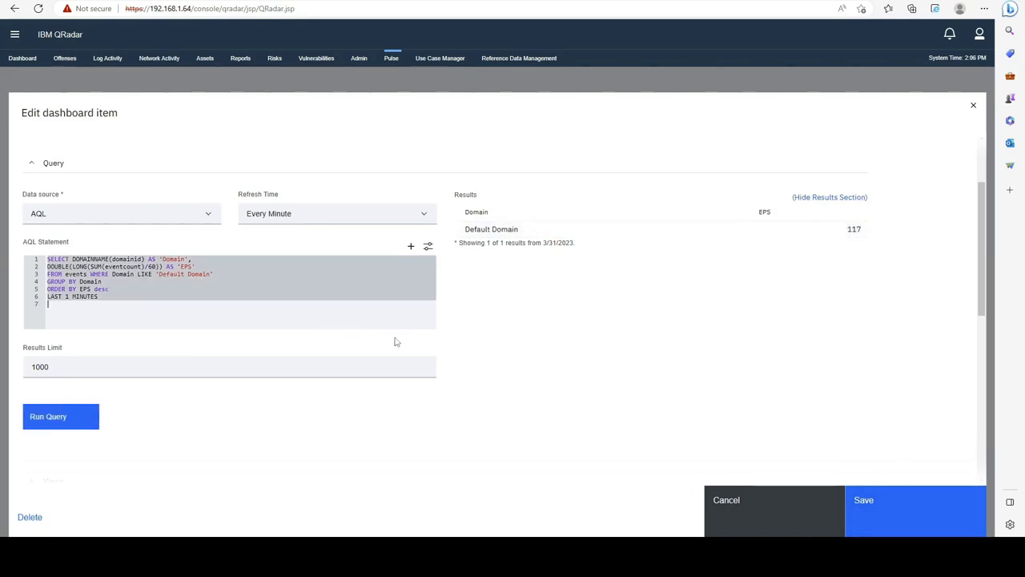
Save the Default Domain EPS widget and paste its query into the Test Domain EPS editor
click(897, 502)
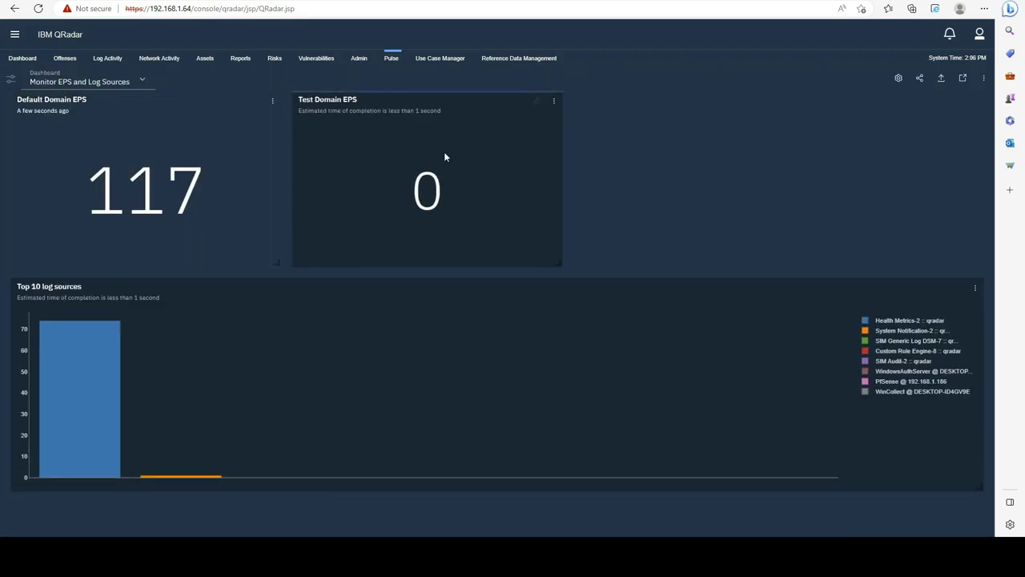
click(537, 102)
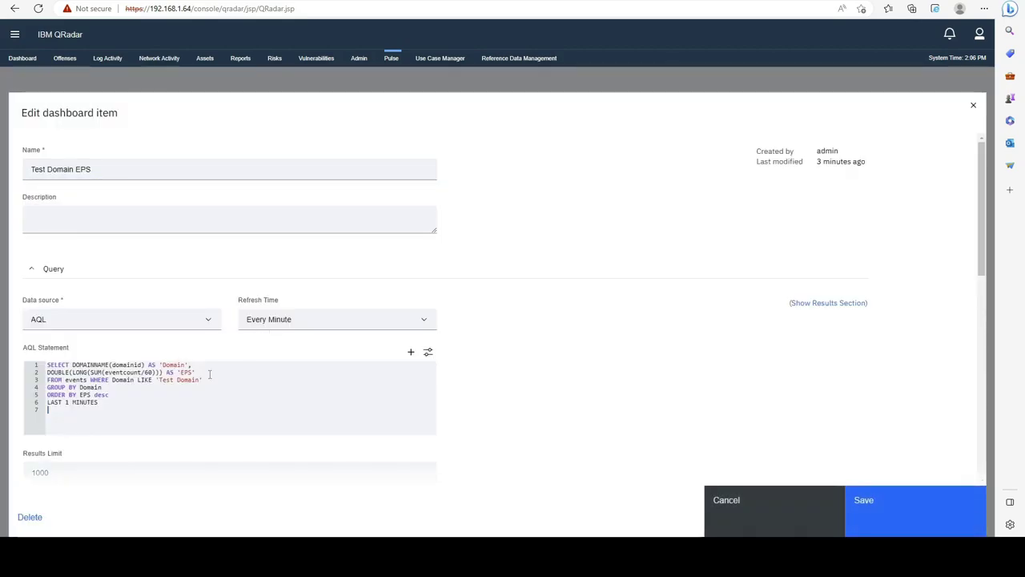
key(ctrl+a)
key(ctrl+v)
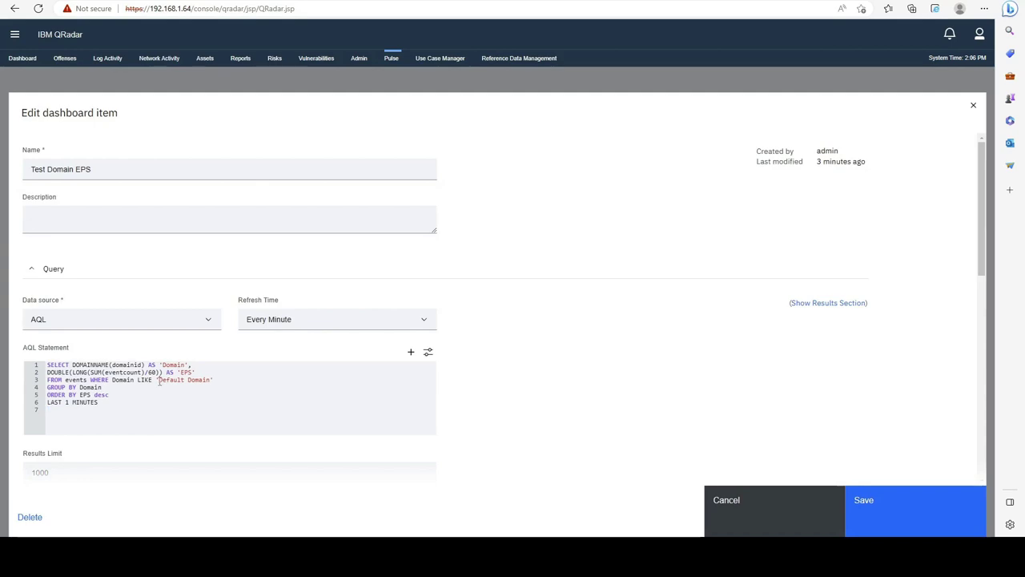
Change the filter value to 'Test Domain', run the query, and save the widget
drag(157, 380, 210, 380)
text(Test)
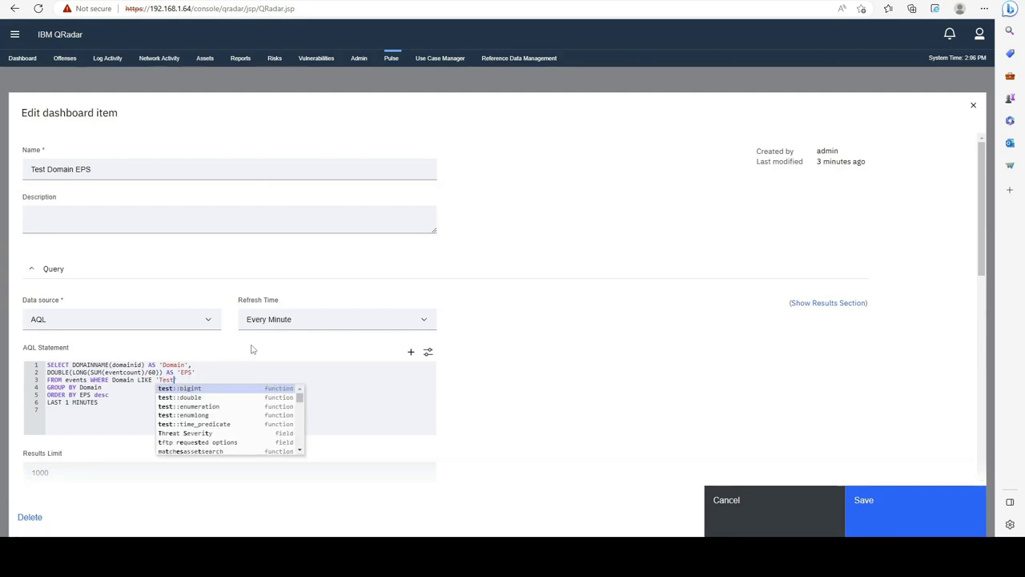
text( Domain')
scroll(255, 348, down, 2)
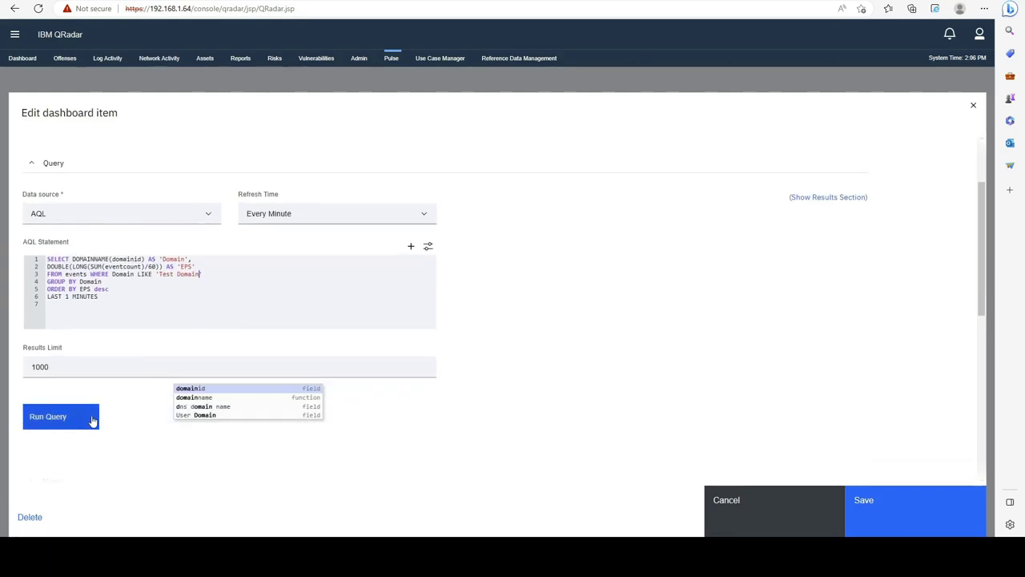
click(61, 416)
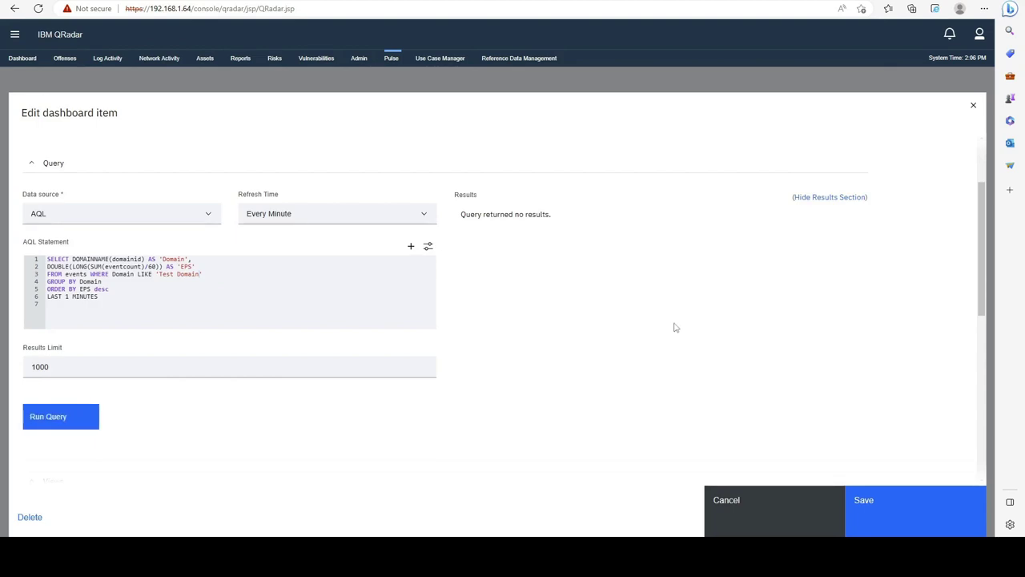
click(926, 510)
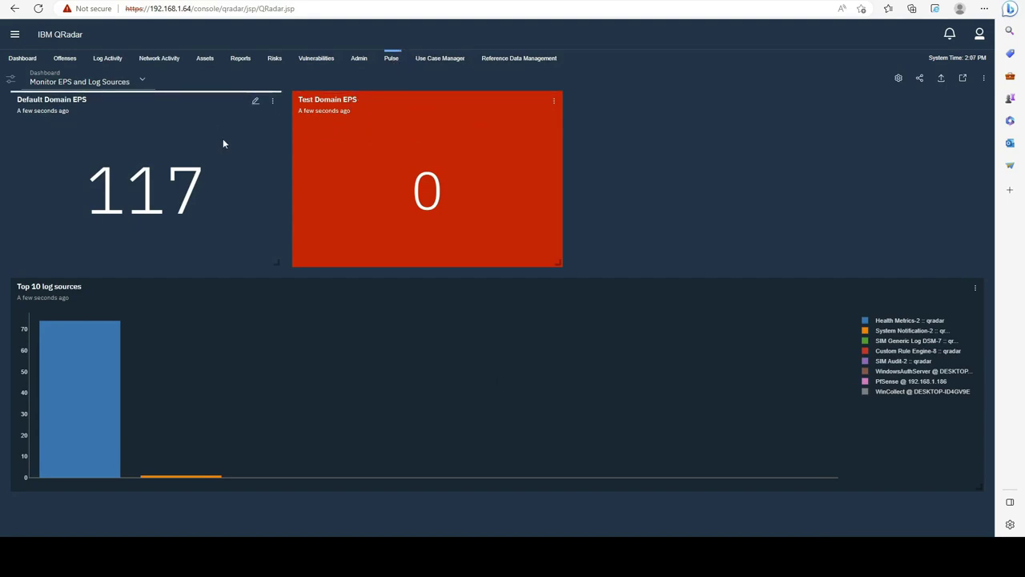
drag(94, 187, 193, 186)
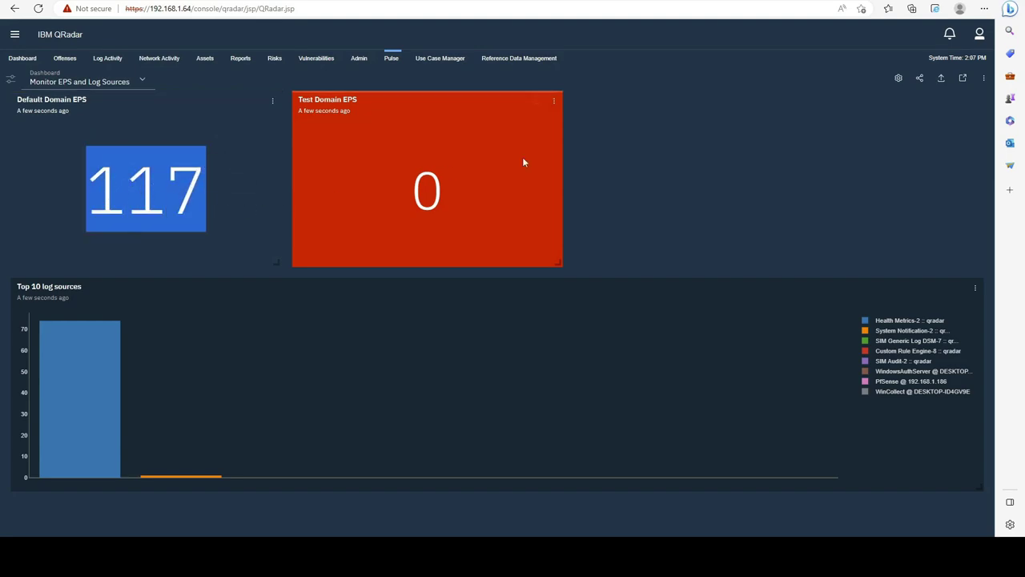
double_click(186, 186)
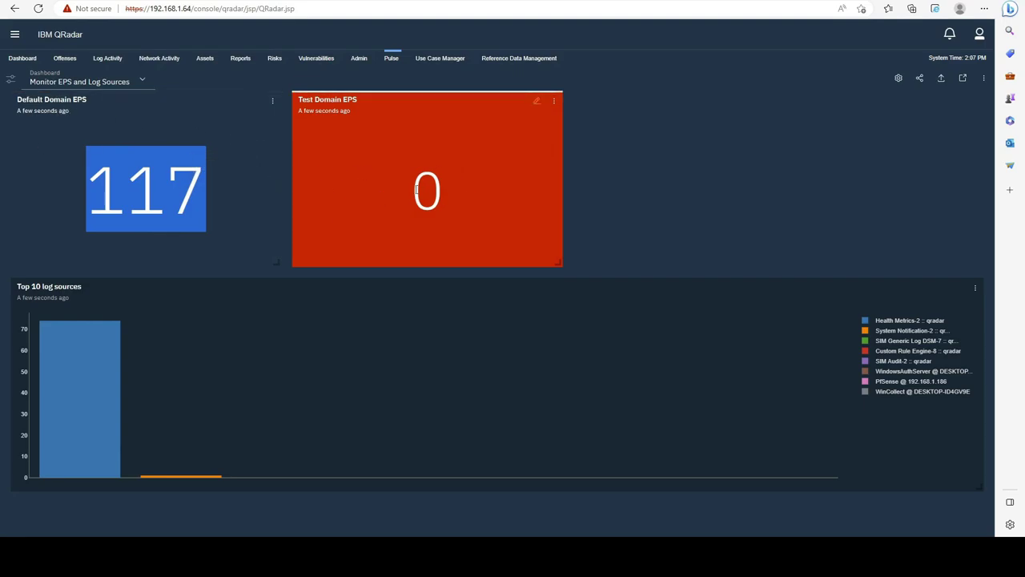
click(864, 161)
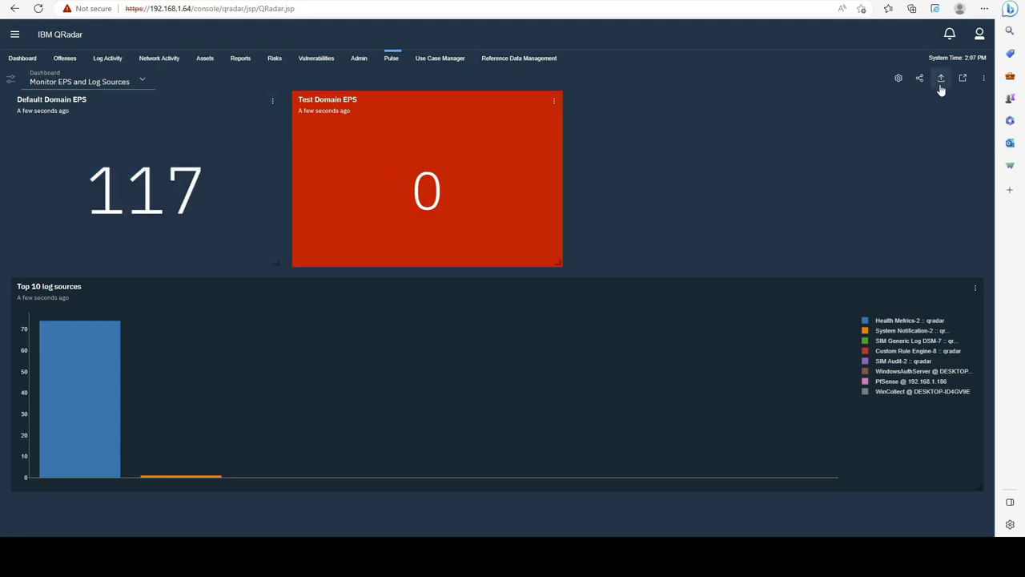
click(898, 80)
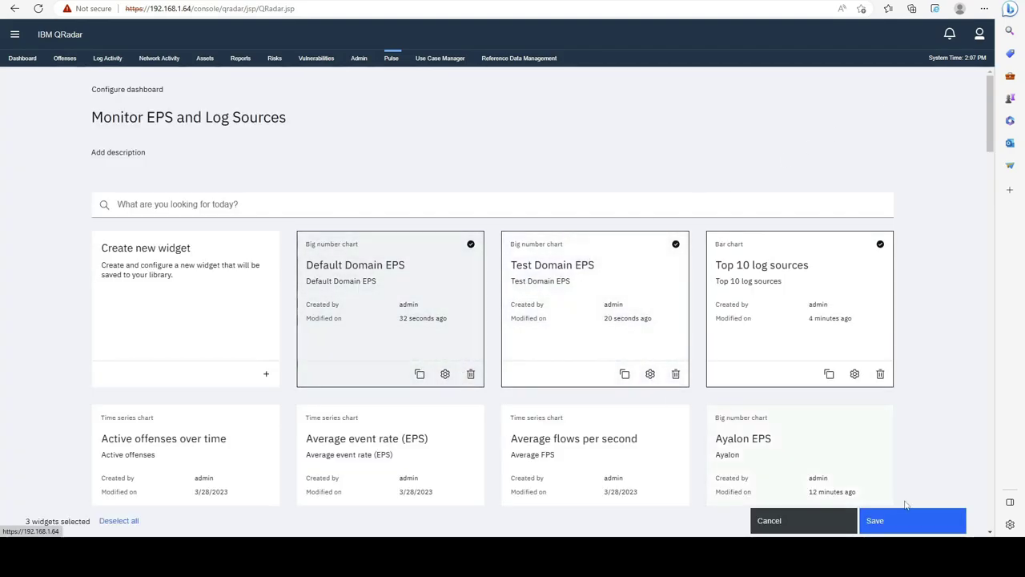
click(839, 522)
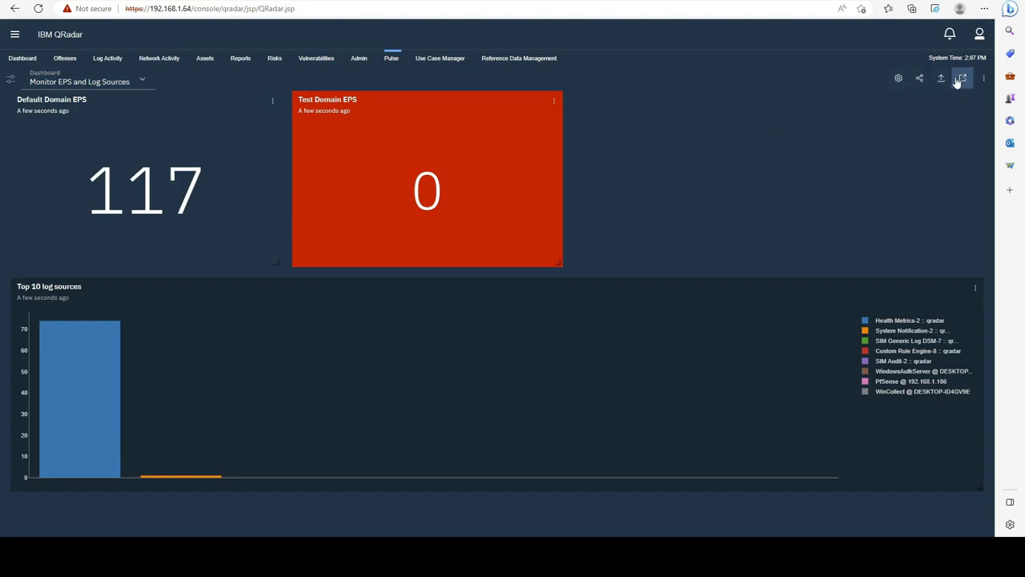
click(61, 83)
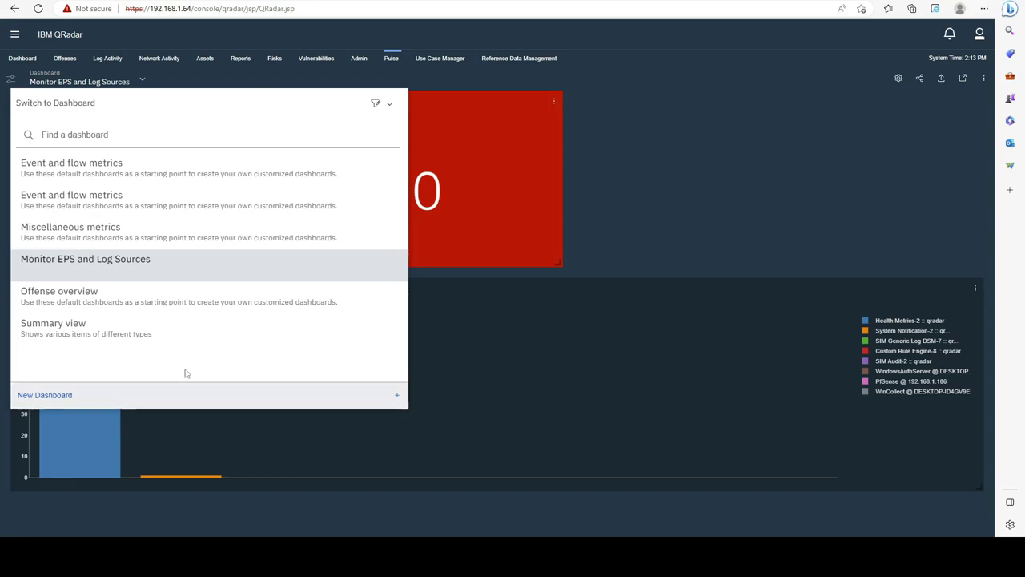
click(112, 327)
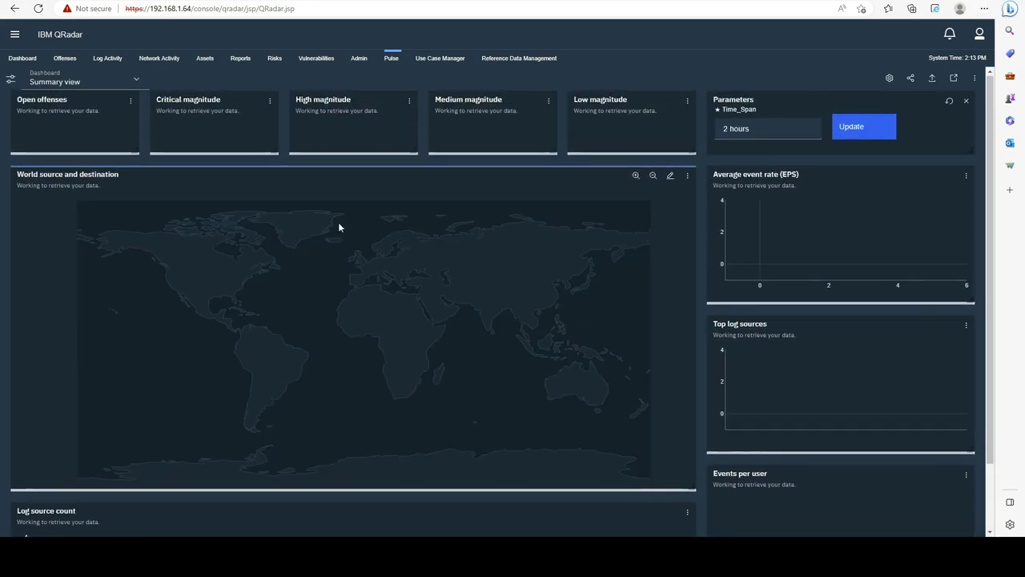
click(60, 82)
click(147, 302)
scroll(336, 288, down, 3)
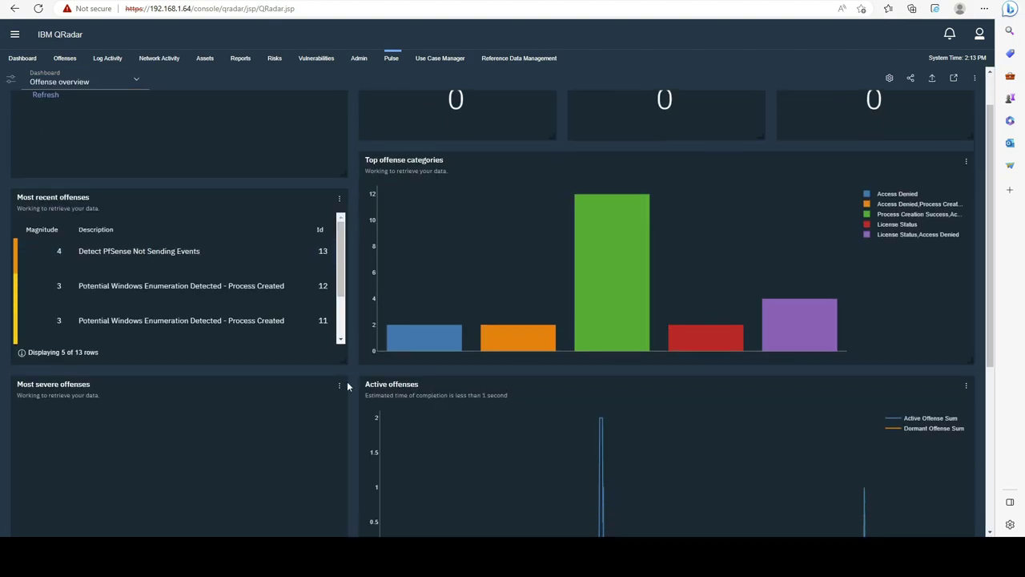
scroll(280, 262, down, 3)
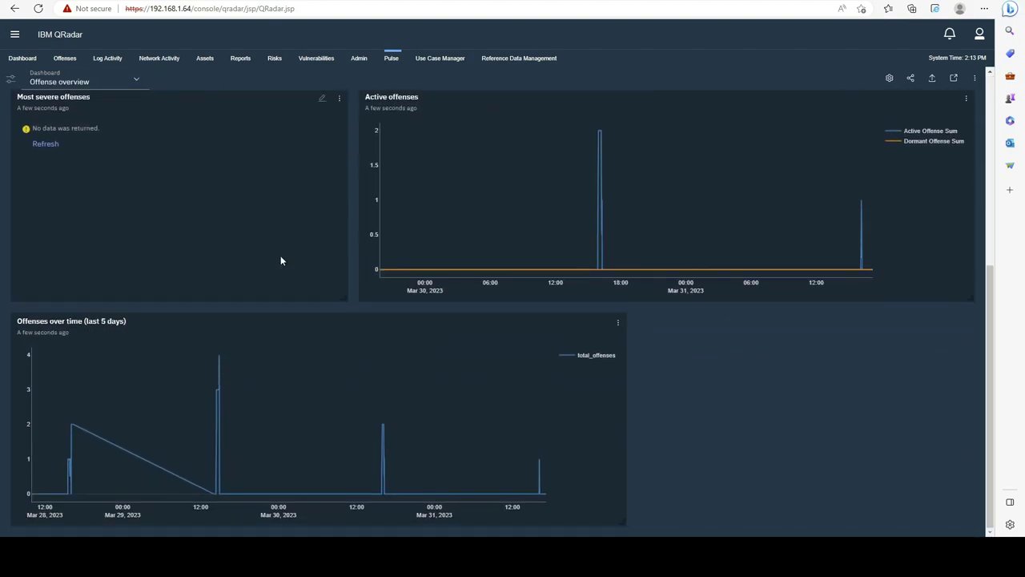
mouse_move(222, 387)
scroll(223, 386, up, 5)
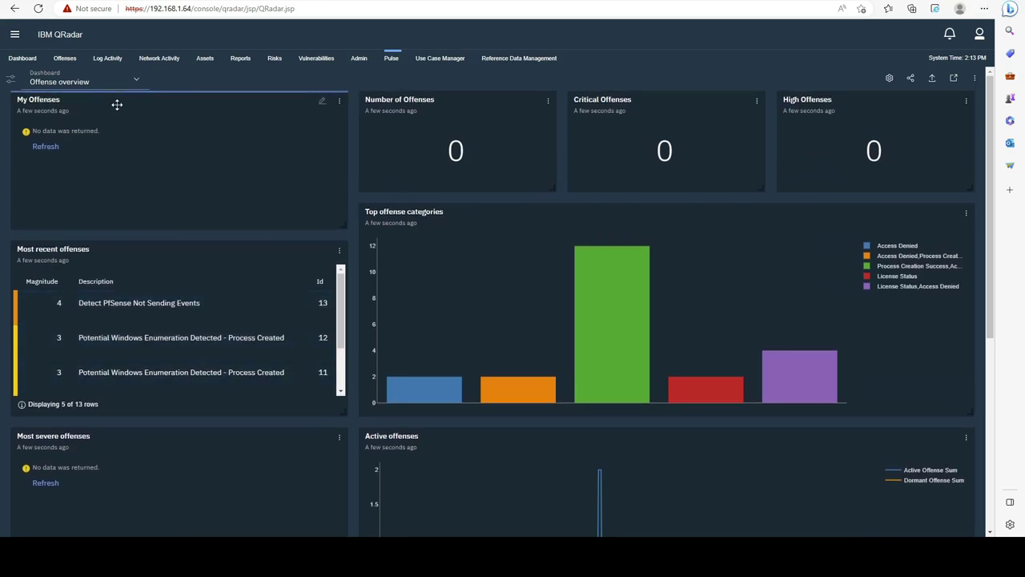
click(93, 85)
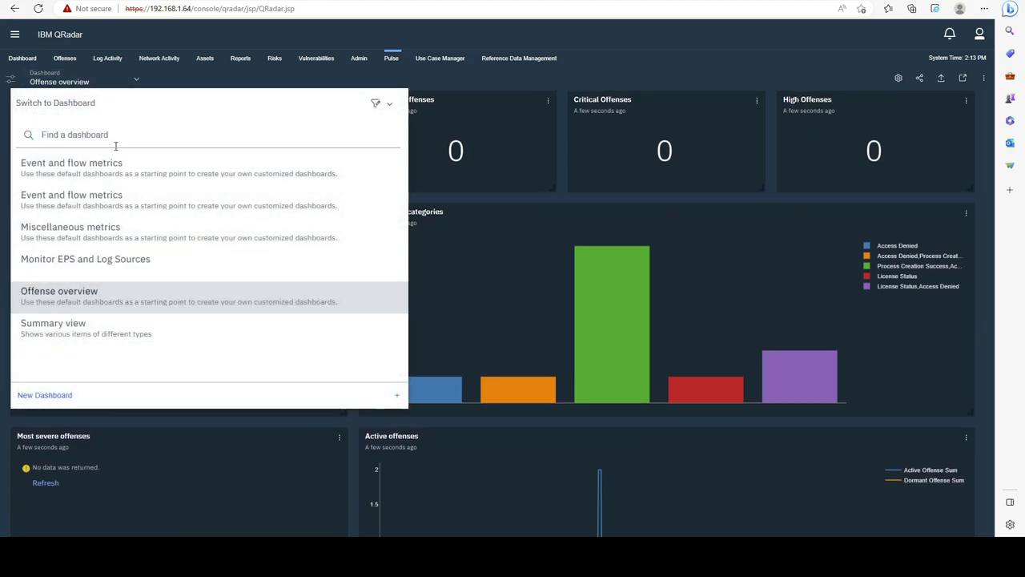
click(126, 262)
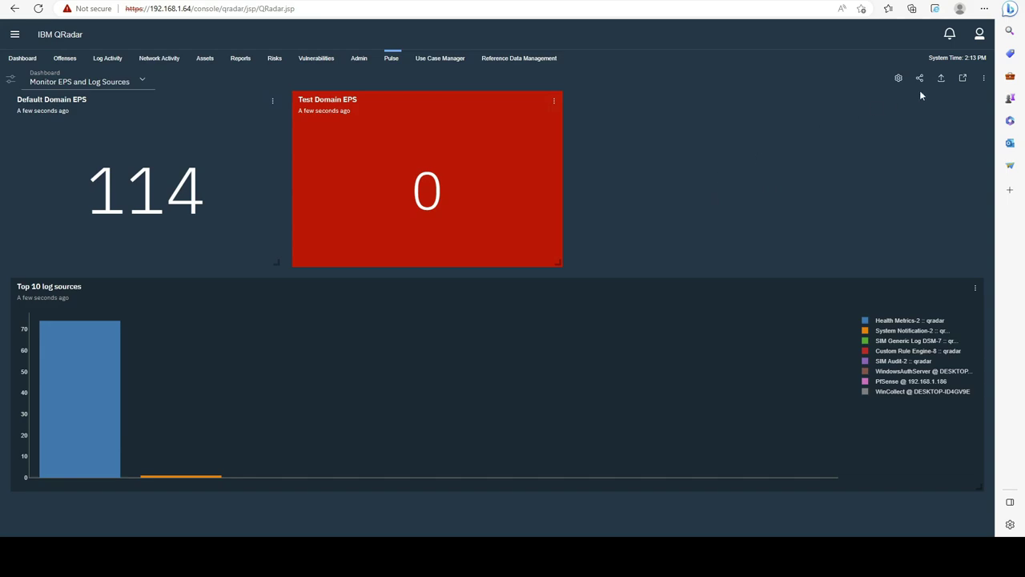
Export the dashboard as JSON, delete the older Monitor EPS and Log Sources.json, and return to the dashboard
click(942, 80)
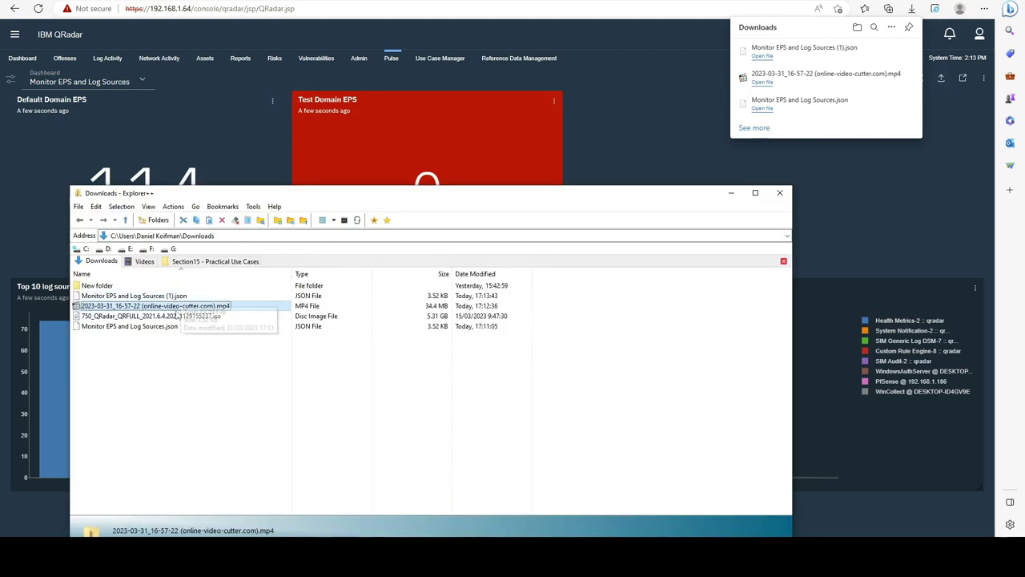
click(178, 327)
key(Delete)
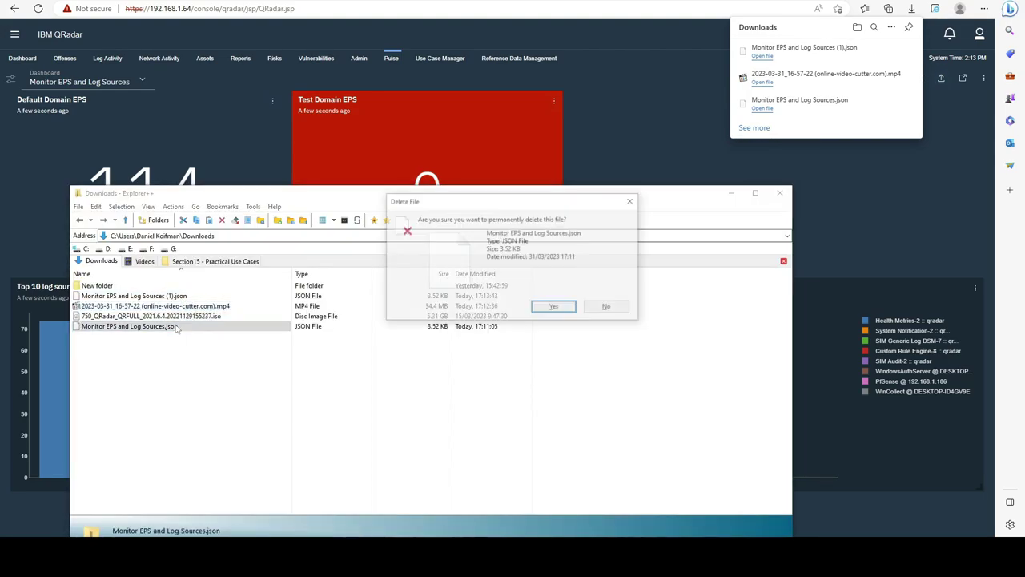
key(Return)
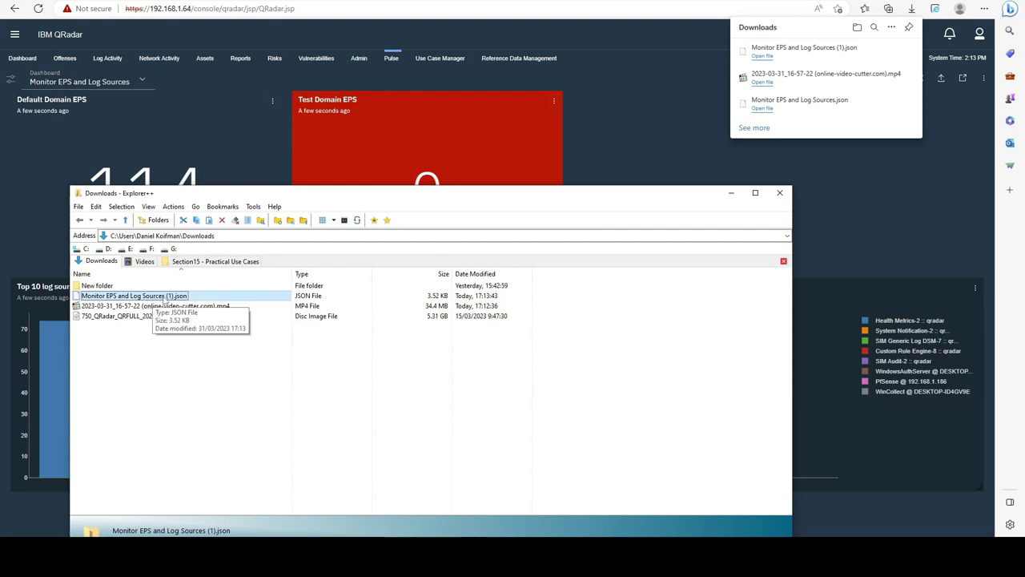
click(636, 39)
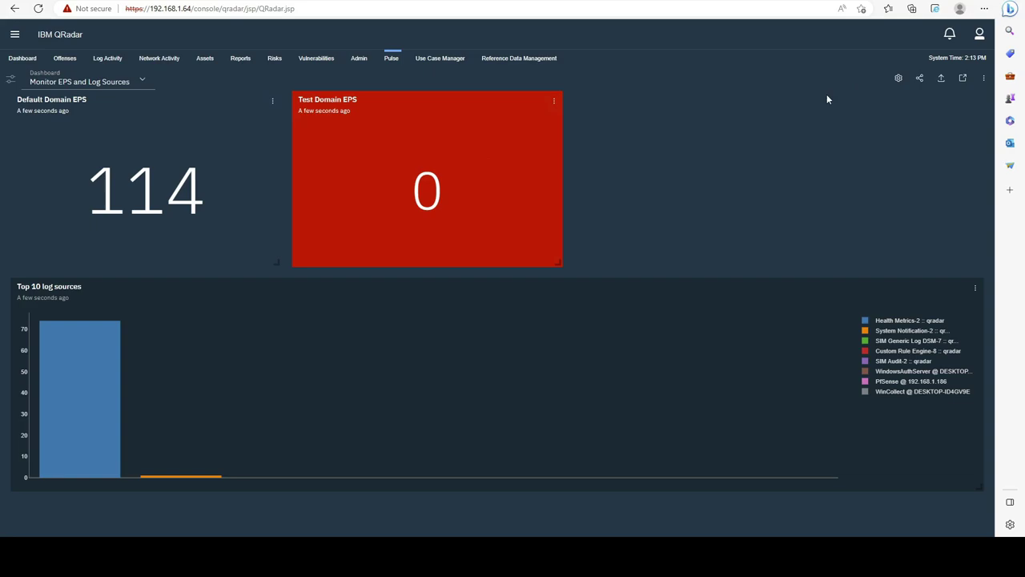
click(109, 87)
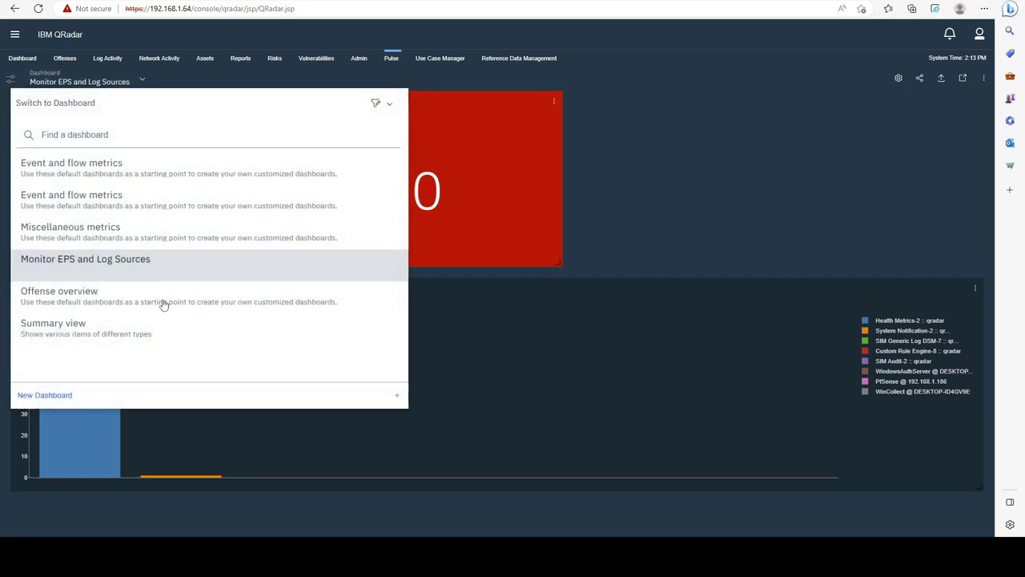
click(49, 394)
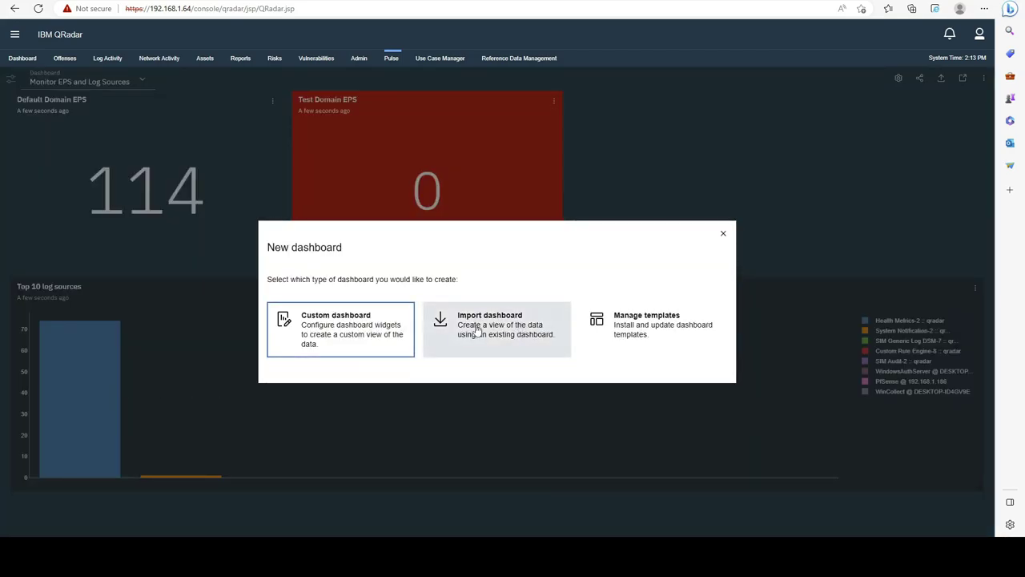
click(441, 325)
click(396, 196)
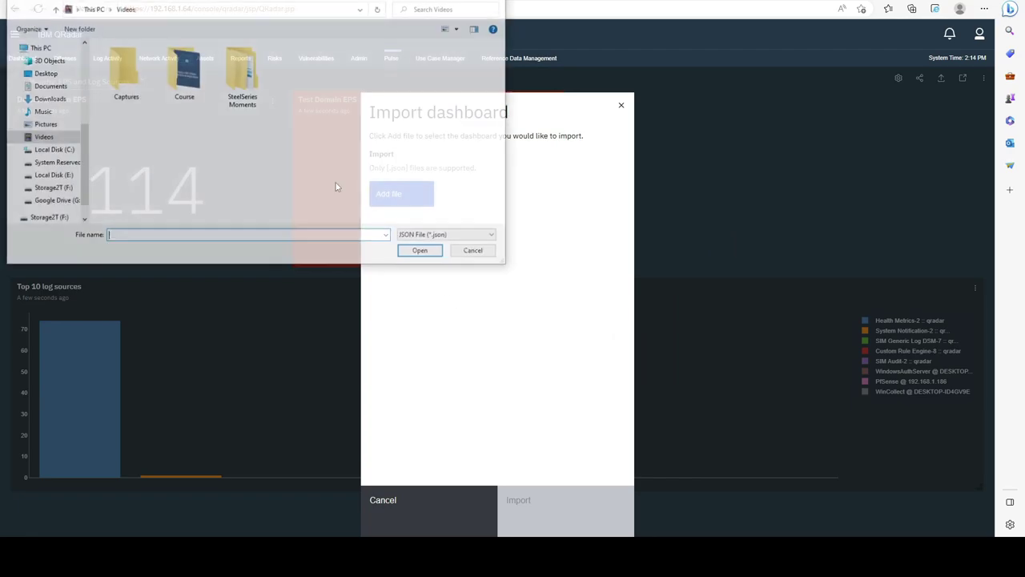
click(50, 99)
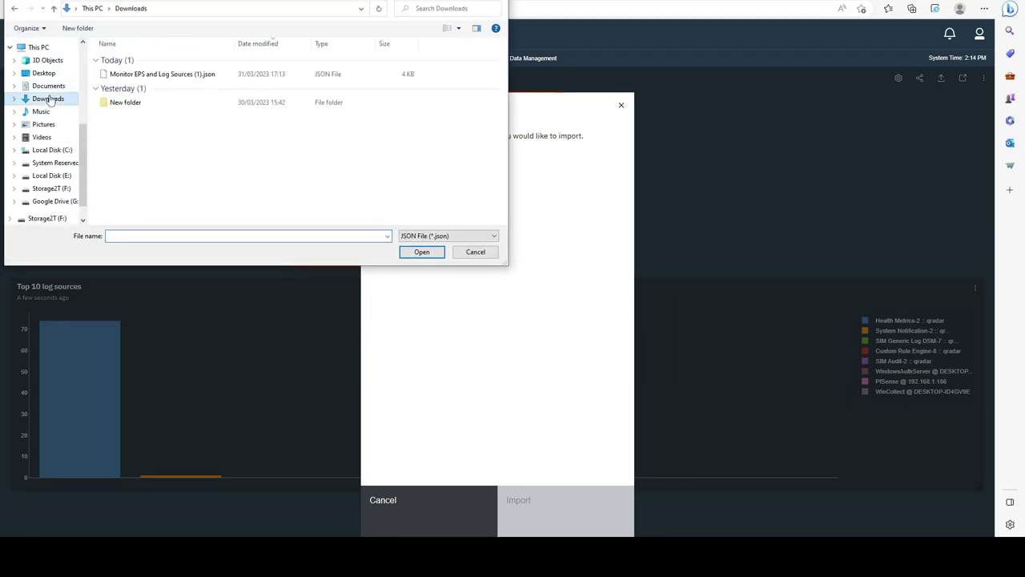
click(152, 73)
click(421, 252)
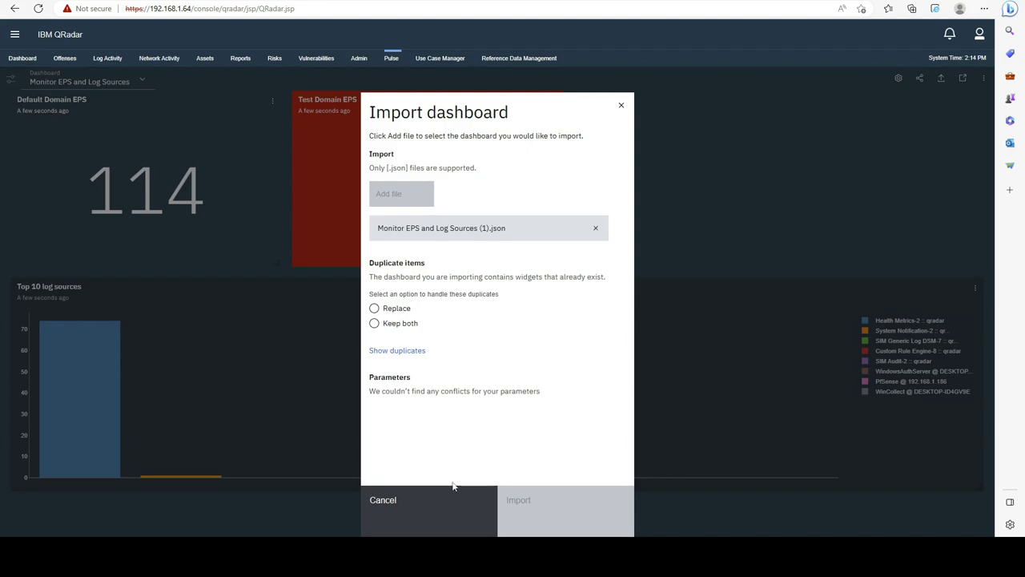
click(455, 521)
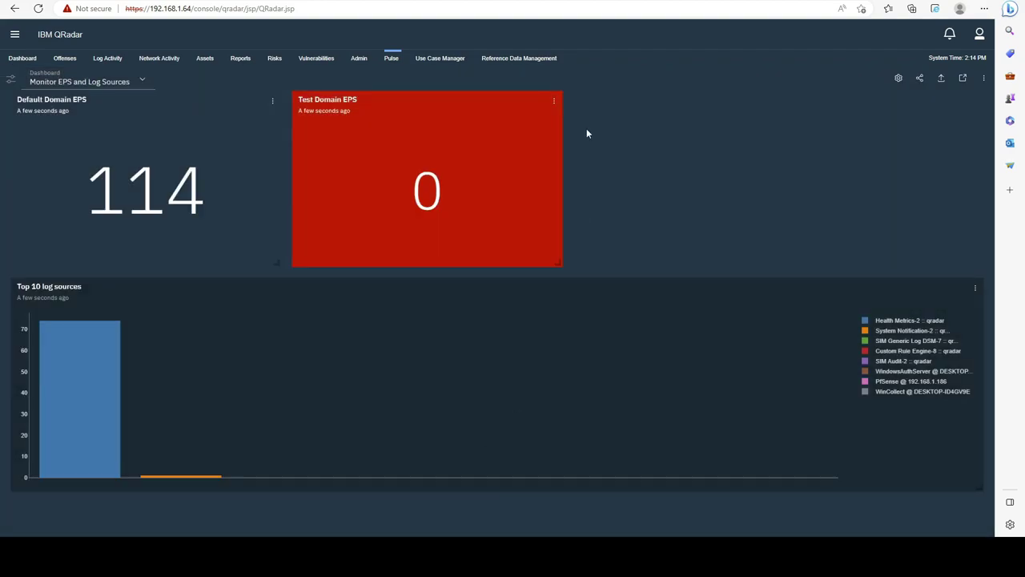